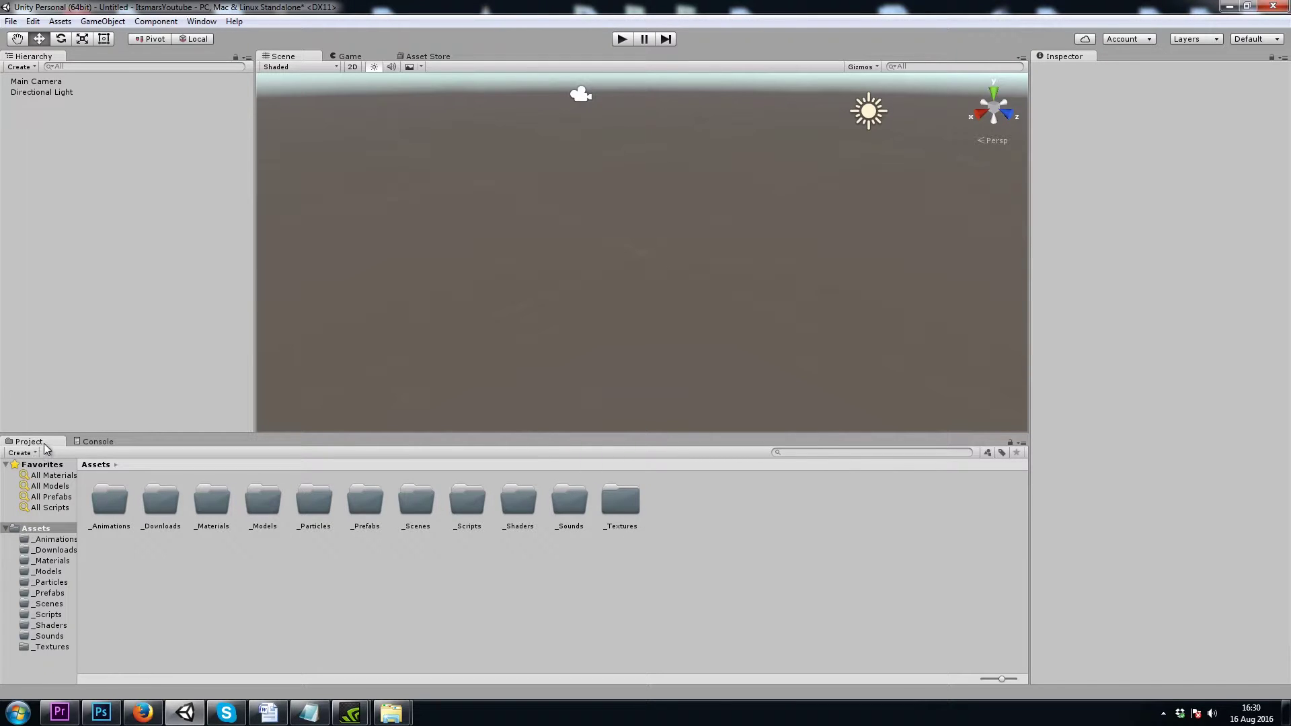
Dock the Project panel beside the Scene view and the Console beneath it, resizing both.
{"action": "left_click_drag", "start_coordinate": [37, 445], "coordinate": [842, 276]}
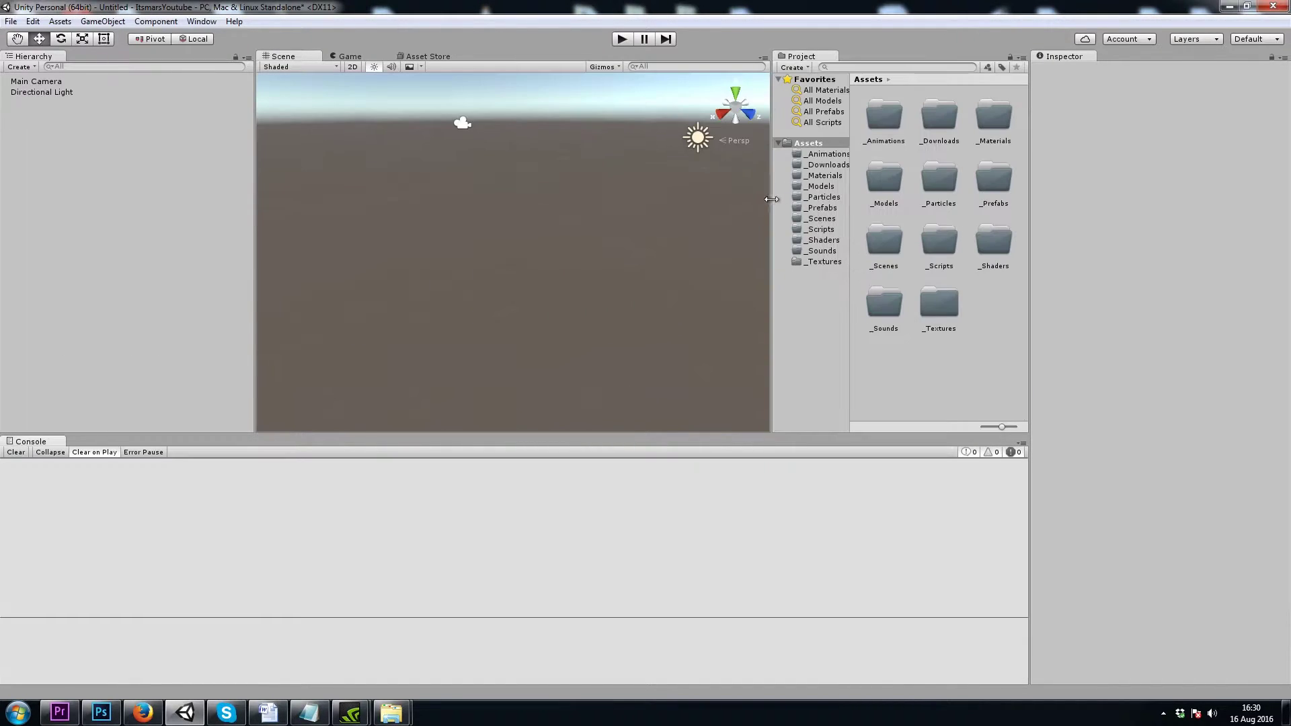
{"action": "left_click_drag", "start_coordinate": [774, 208], "coordinate": [828, 210]}
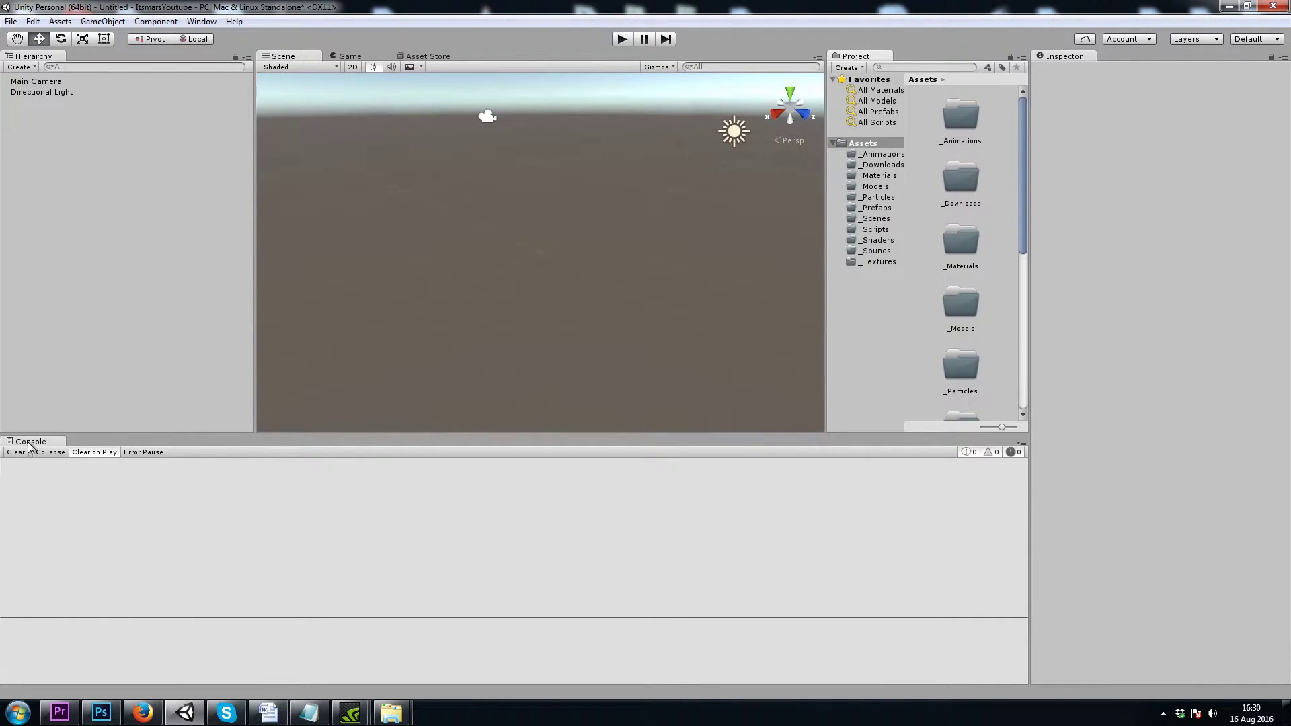
{"action": "left_click_drag", "start_coordinate": [30, 448], "coordinate": [622, 269]}
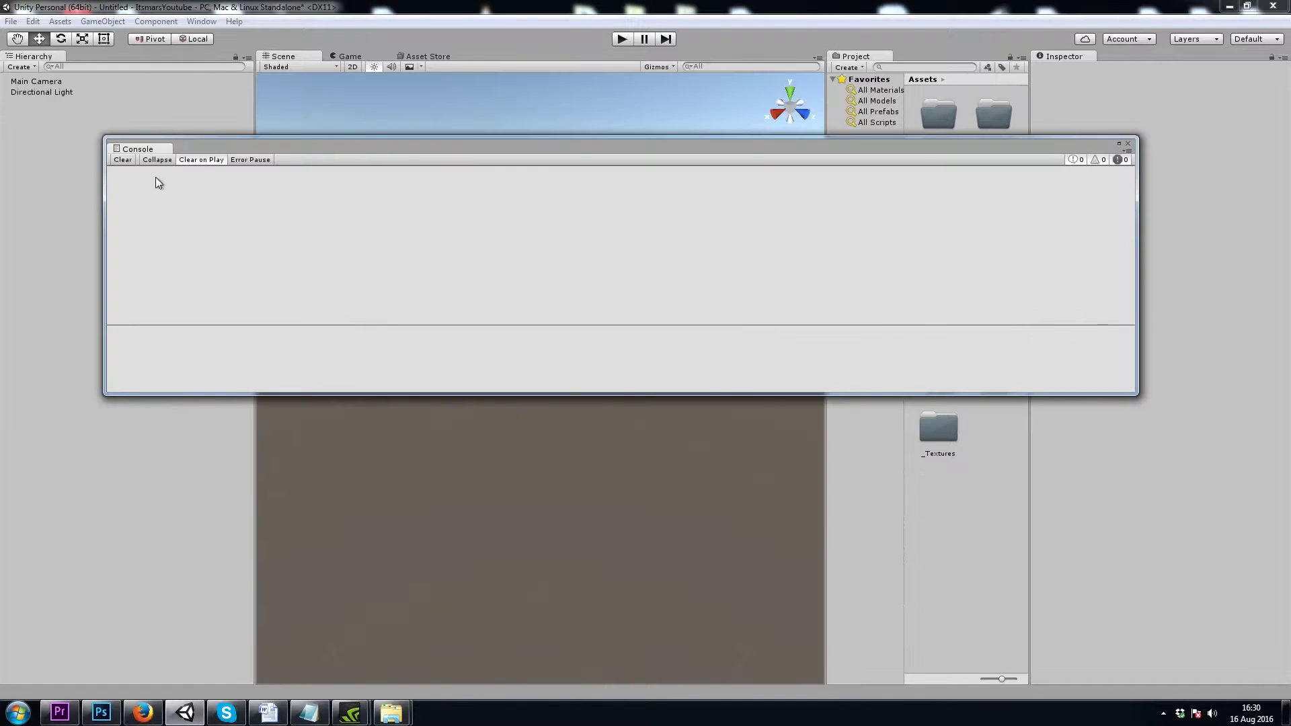
{"action": "left_click_drag", "start_coordinate": [142, 155], "coordinate": [473, 591]}
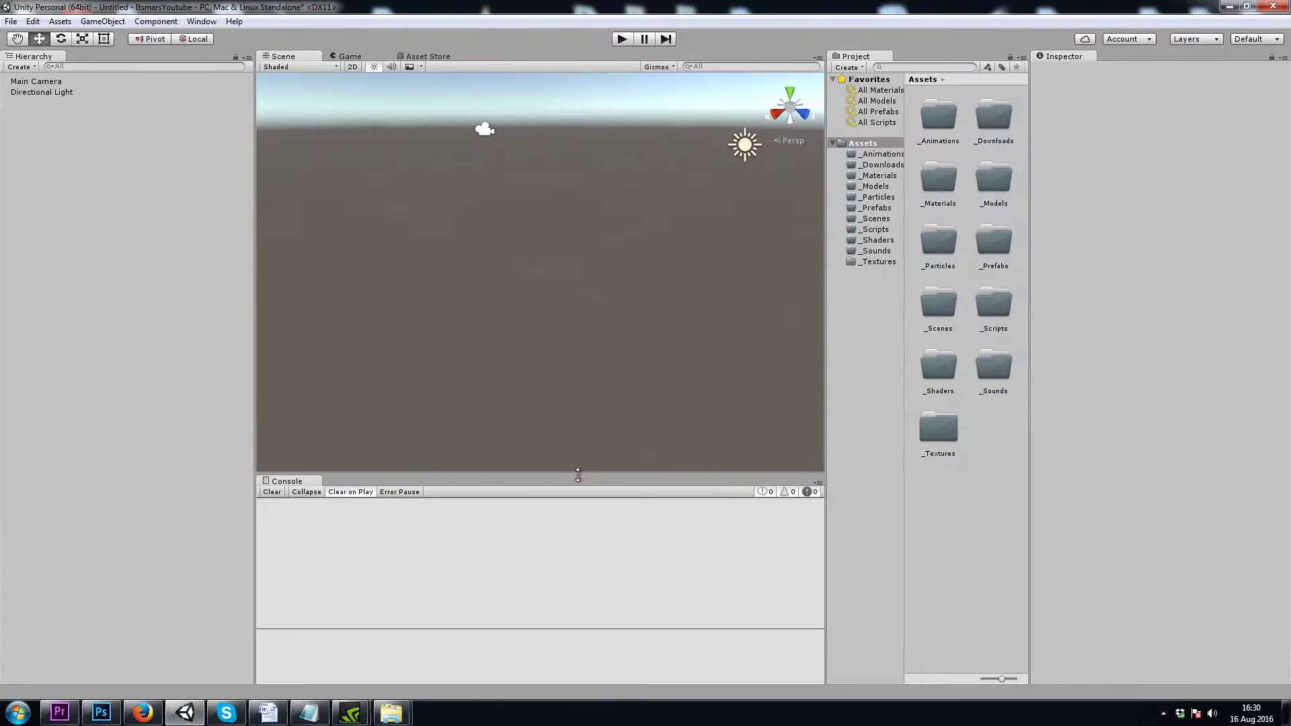
{"action": "left_click_drag", "start_coordinate": [580, 469], "coordinate": [583, 574]}
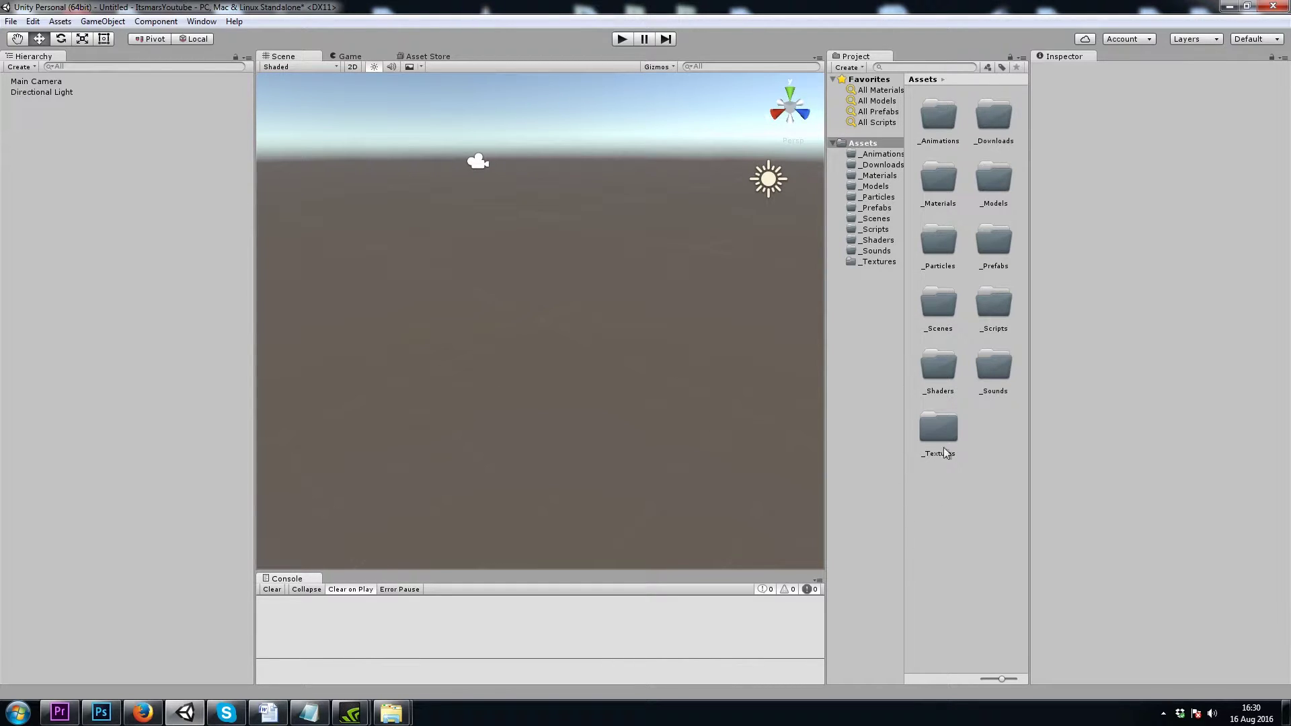
Switch Project to One Column Layout and narrow the Inspector and Hierarchy to widen the scene.
{"action": "left_click", "coordinate": [1022, 58]}
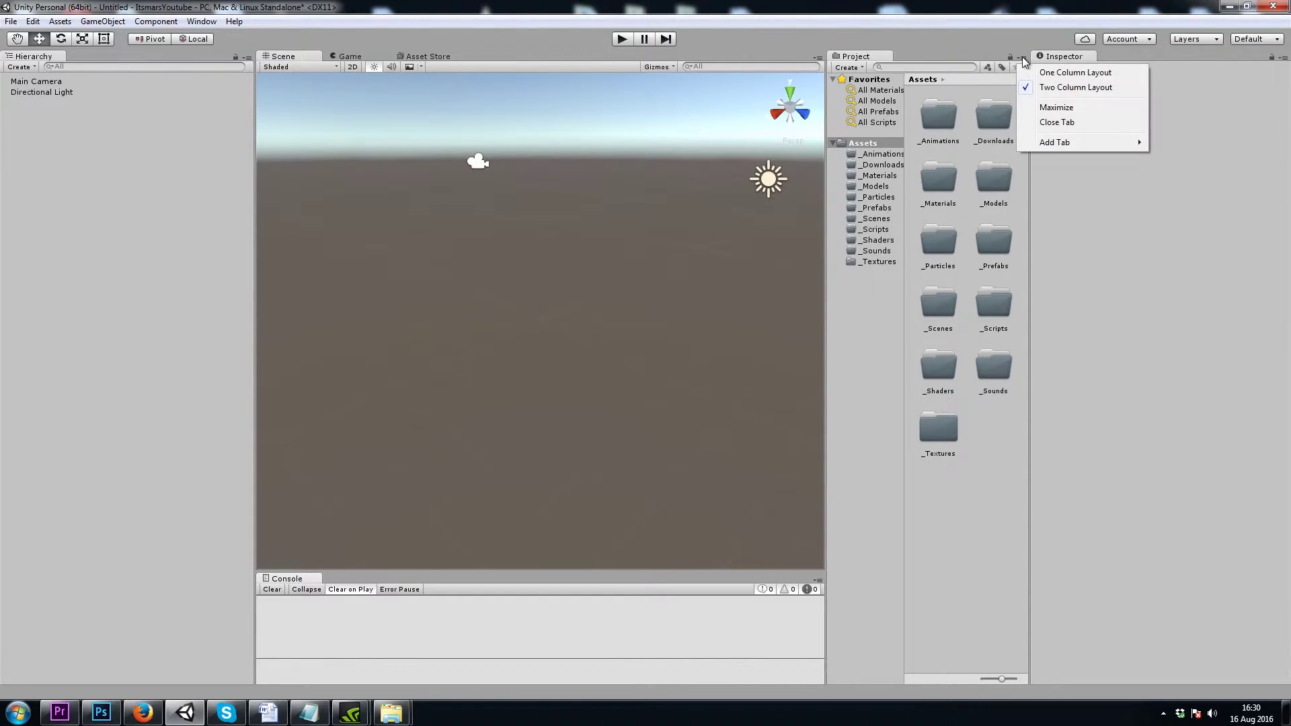
{"action": "left_click", "coordinate": [1072, 74]}
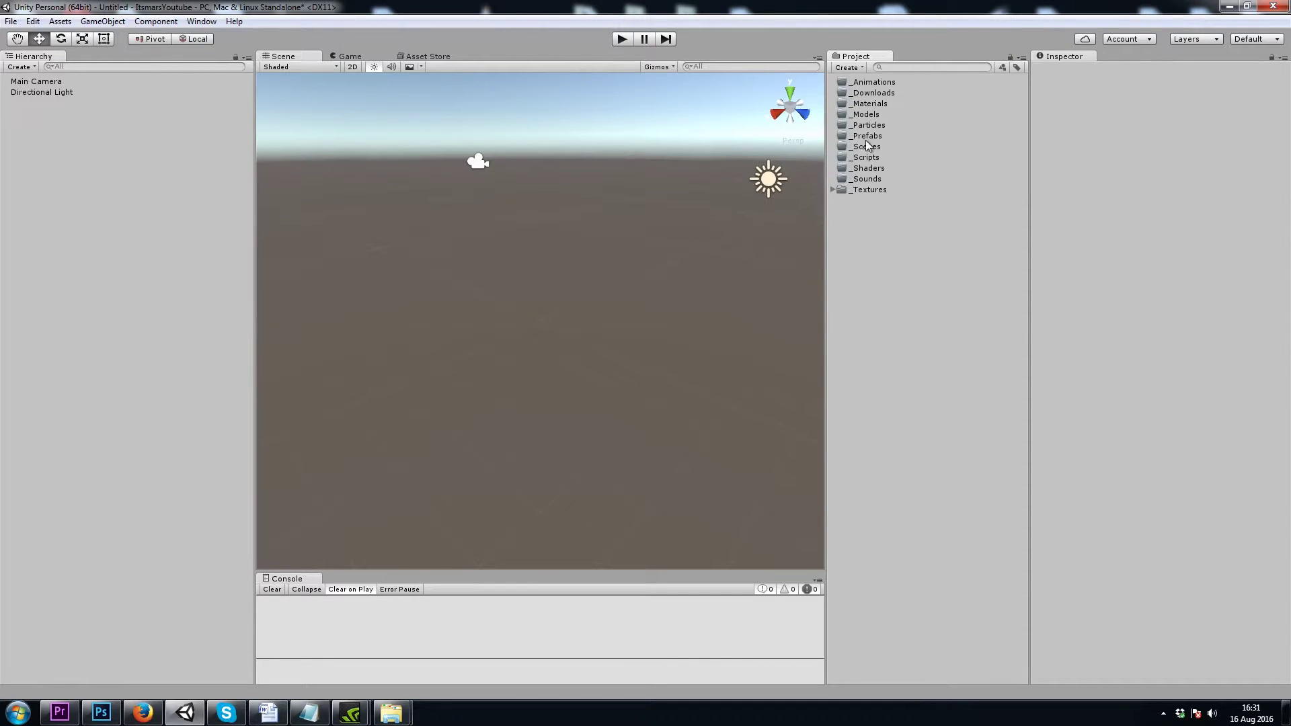
{"action": "left_click_drag", "start_coordinate": [1029, 294], "coordinate": [1106, 283]}
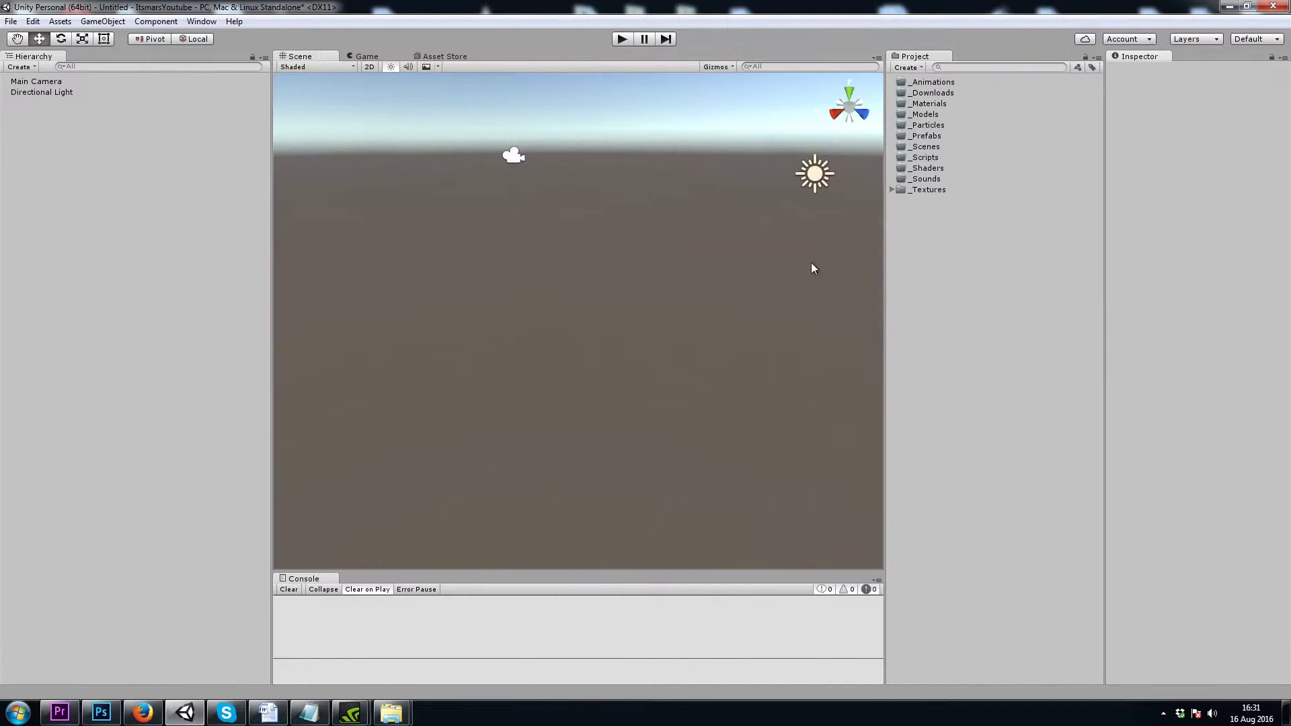
{"action": "left_click_drag", "start_coordinate": [898, 270], "coordinate": [948, 269]}
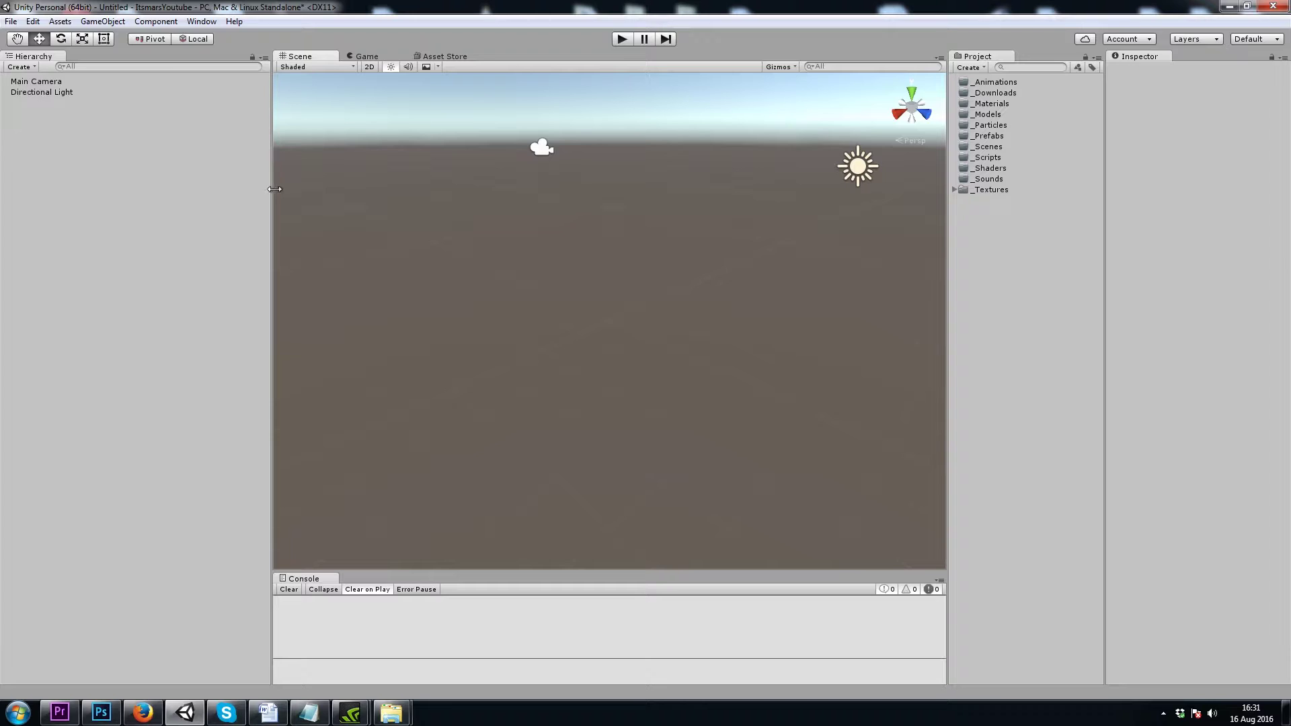
{"action": "left_click_drag", "start_coordinate": [268, 239], "coordinate": [141, 282]}
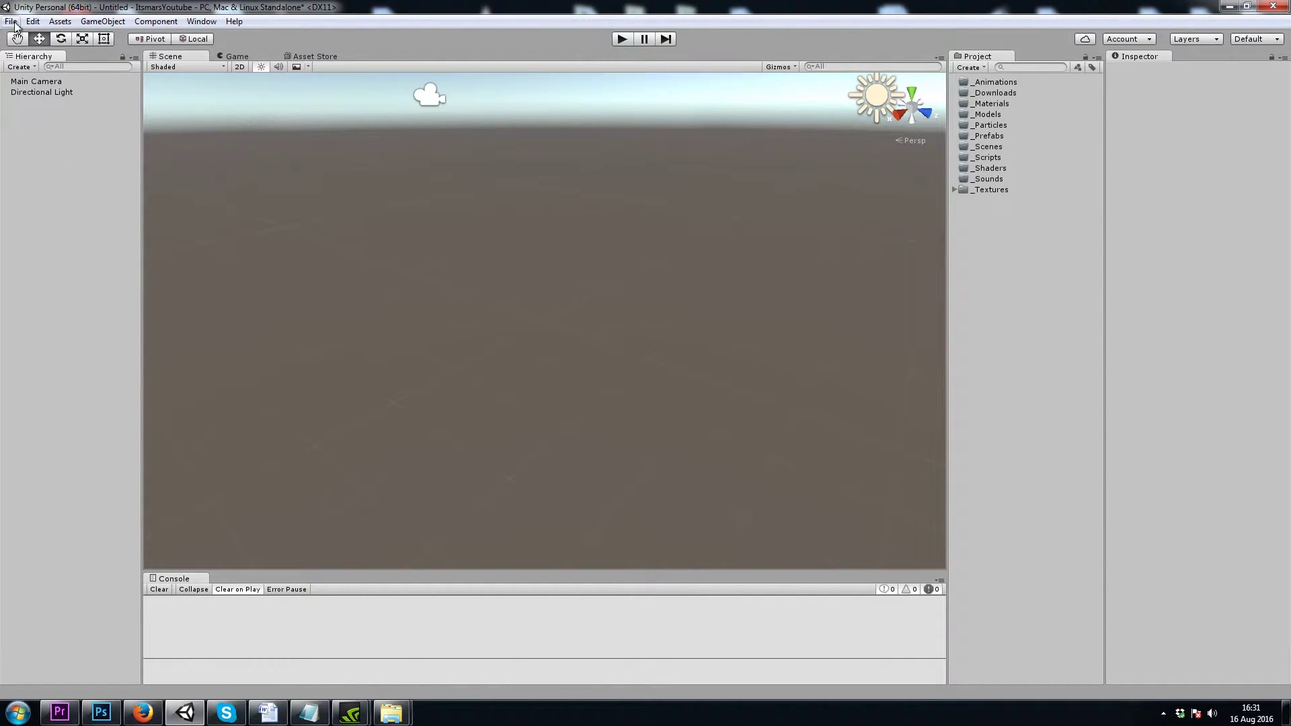
Create a 3D Object > Cube from the Hierarchy's context menu.
{"action": "right_click", "coordinate": [18, 183]}
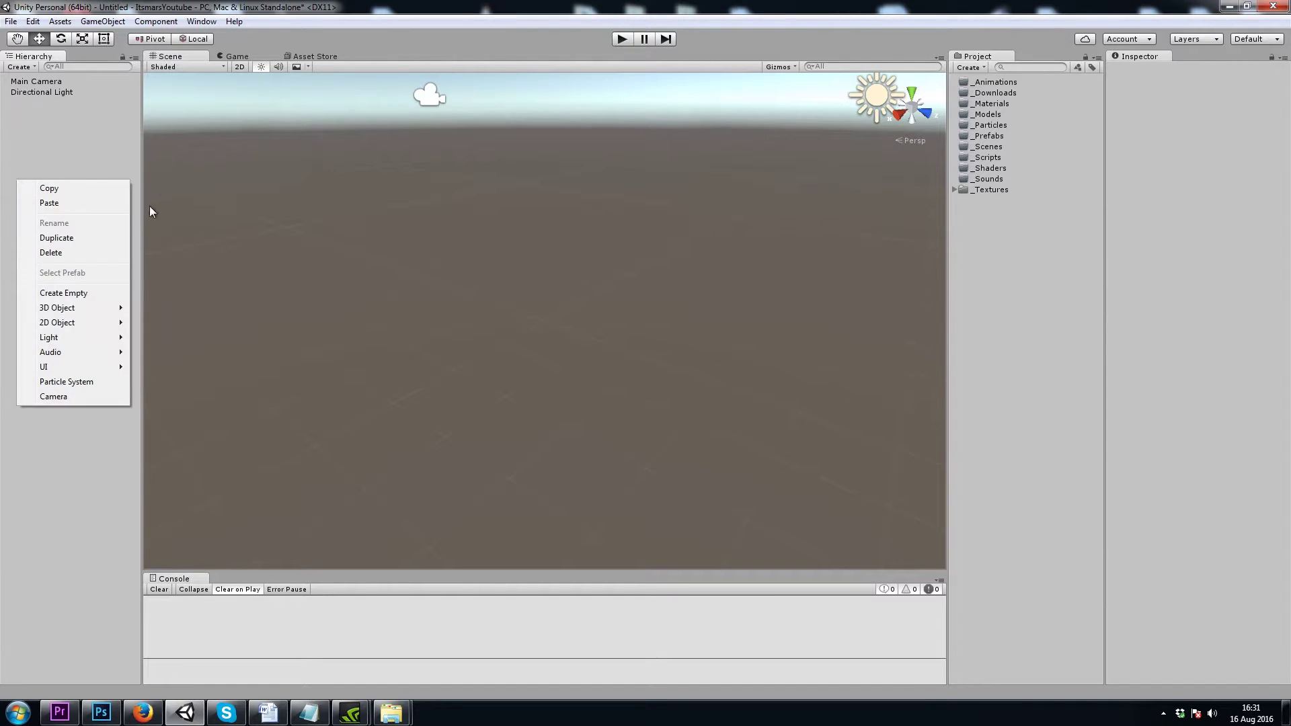
{"action": "mouse_move", "coordinate": [67, 312]}
{"action": "left_click", "coordinate": [177, 311]}
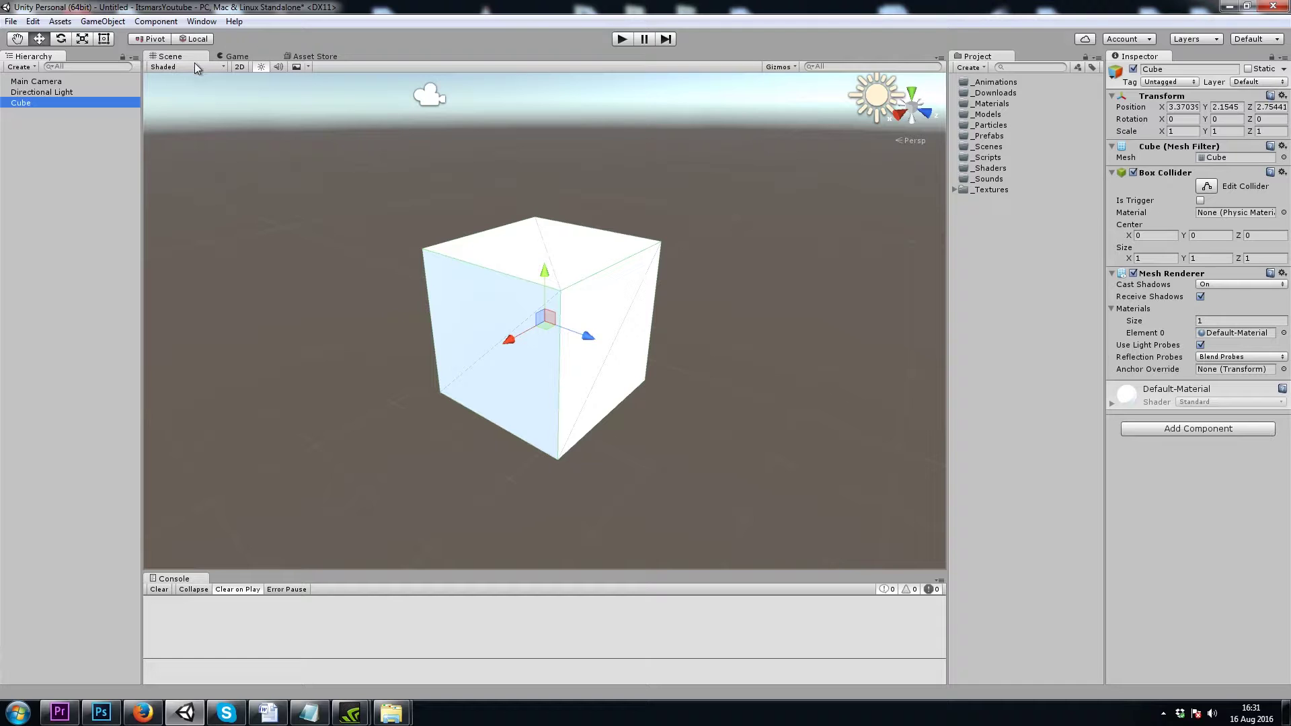
{"action": "mouse_move", "coordinate": [692, 311]}
{"action": "left_mouse_down", "text": "alt"}
{"action": "mouse_move", "coordinate": [671, 296]}
{"action": "mouse_move", "coordinate": [671, 308]}
{"action": "mouse_move", "coordinate": [679, 277]}
{"action": "mouse_move", "coordinate": [709, 303]}
{"action": "mouse_move", "coordinate": [698, 299]}
{"action": "mouse_move", "coordinate": [700, 317]}
{"action": "mouse_move", "coordinate": [686, 306]}
{"action": "left_mouse_up", "text": "alt"}
Reselect the Cube in the Hierarchy to inspect its collider and renderer components.
{"action": "left_click", "coordinate": [184, 260]}
{"action": "left_click", "coordinate": [46, 103]}
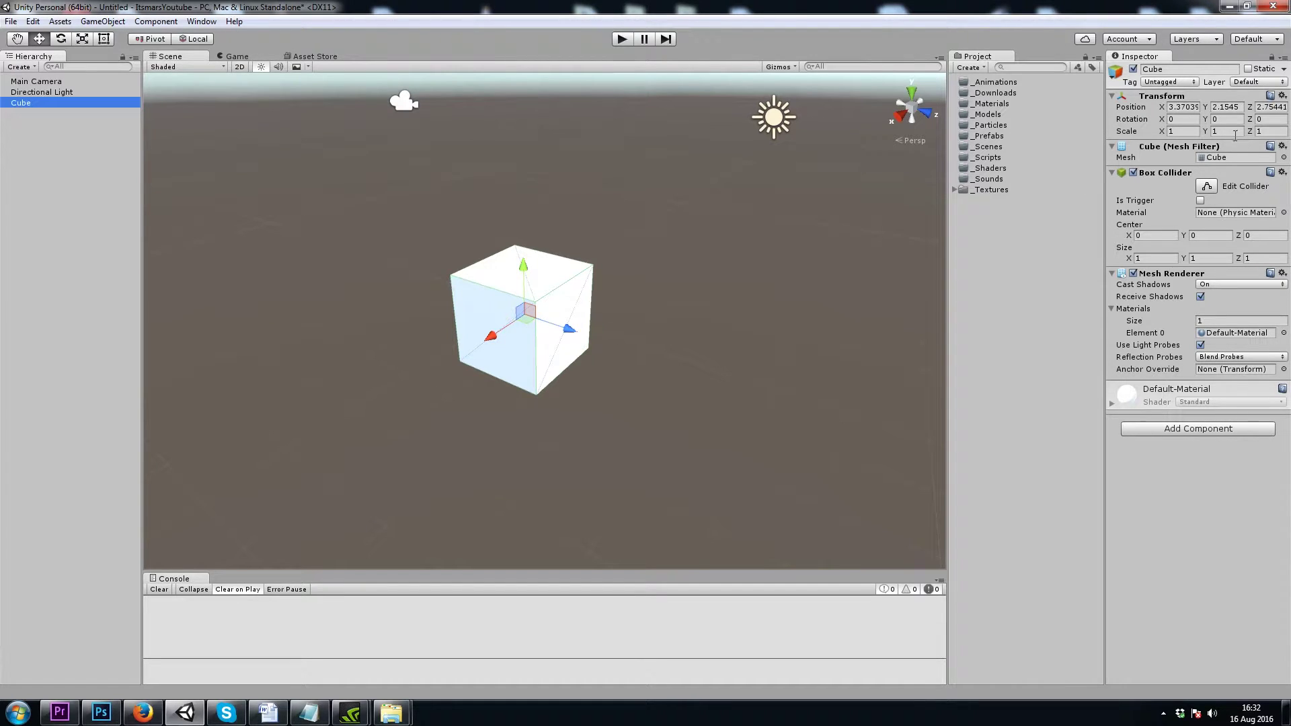
{"action": "left_click", "coordinate": [1153, 59]}
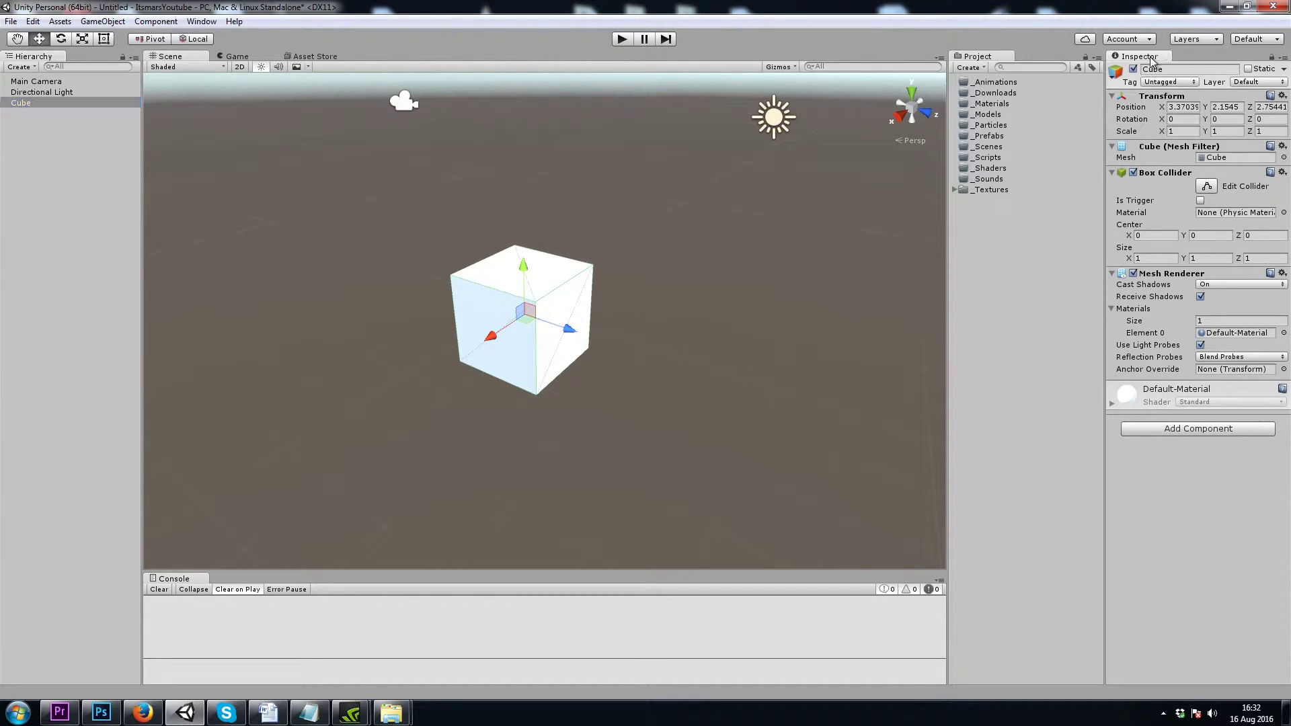
{"action": "left_click", "coordinate": [35, 105]}
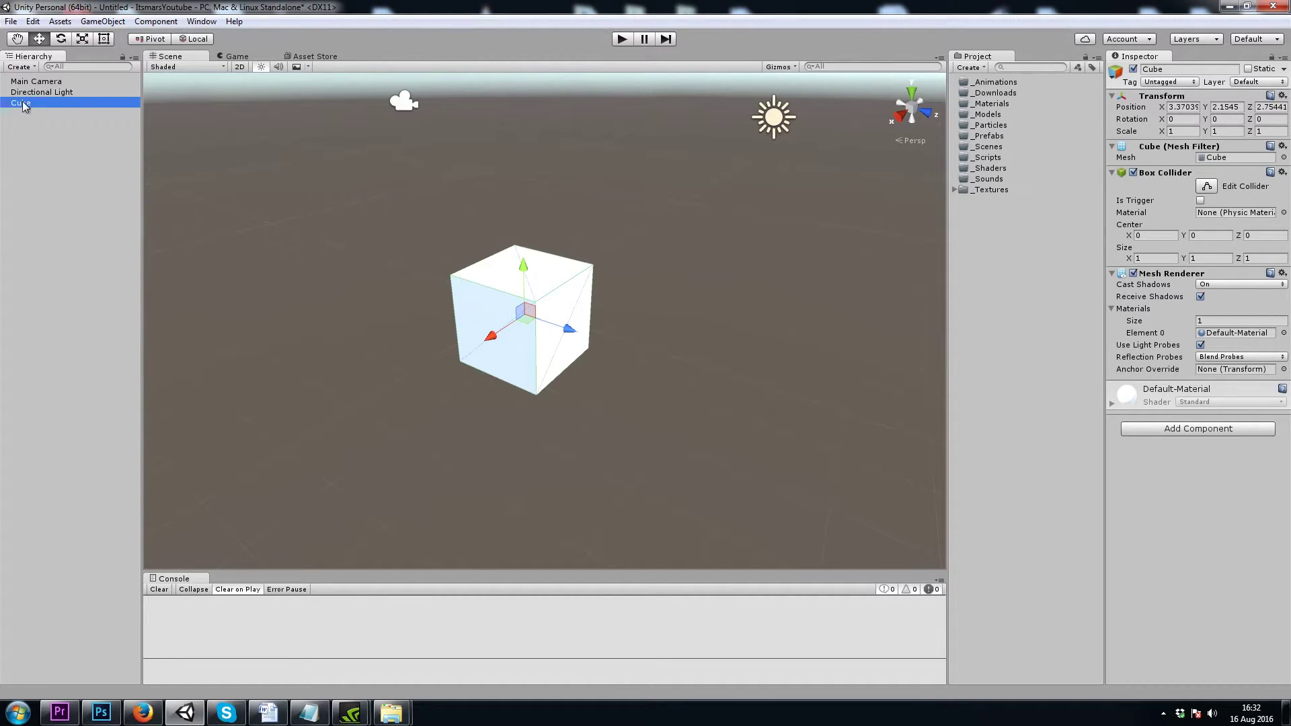
{"action": "left_click", "coordinate": [33, 150]}
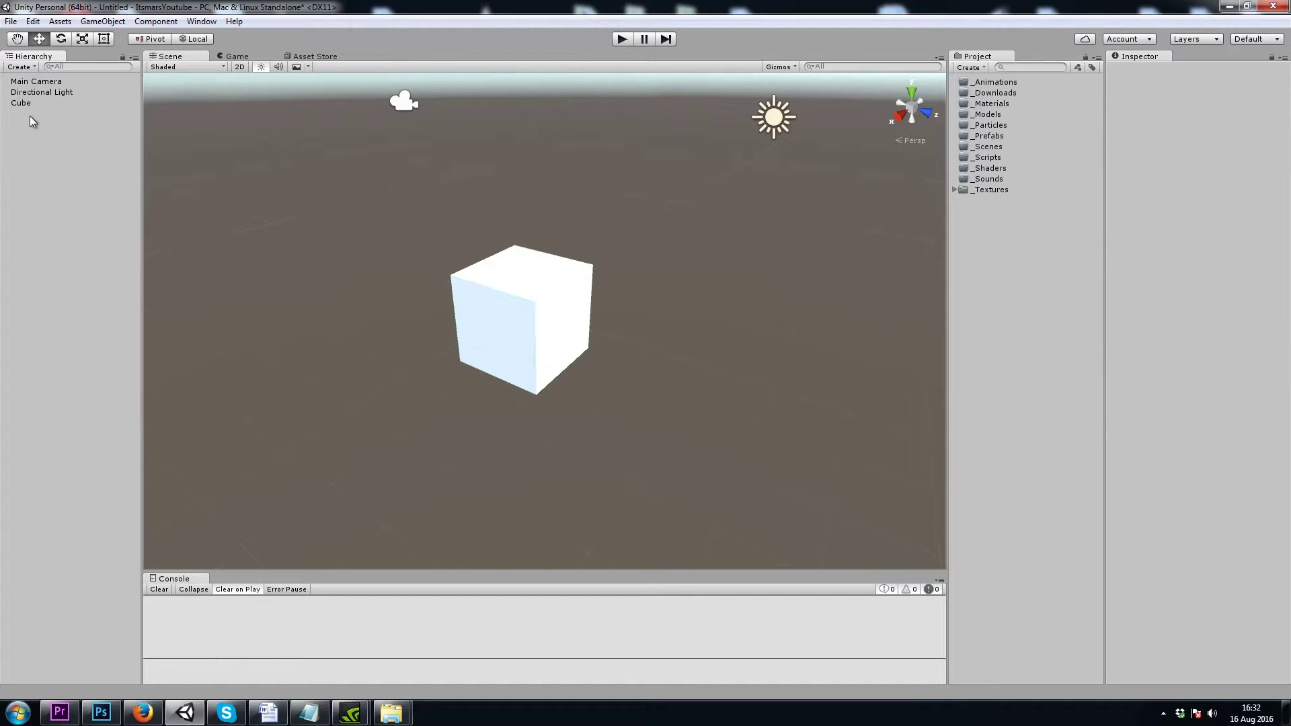
{"action": "left_click", "coordinate": [27, 104]}
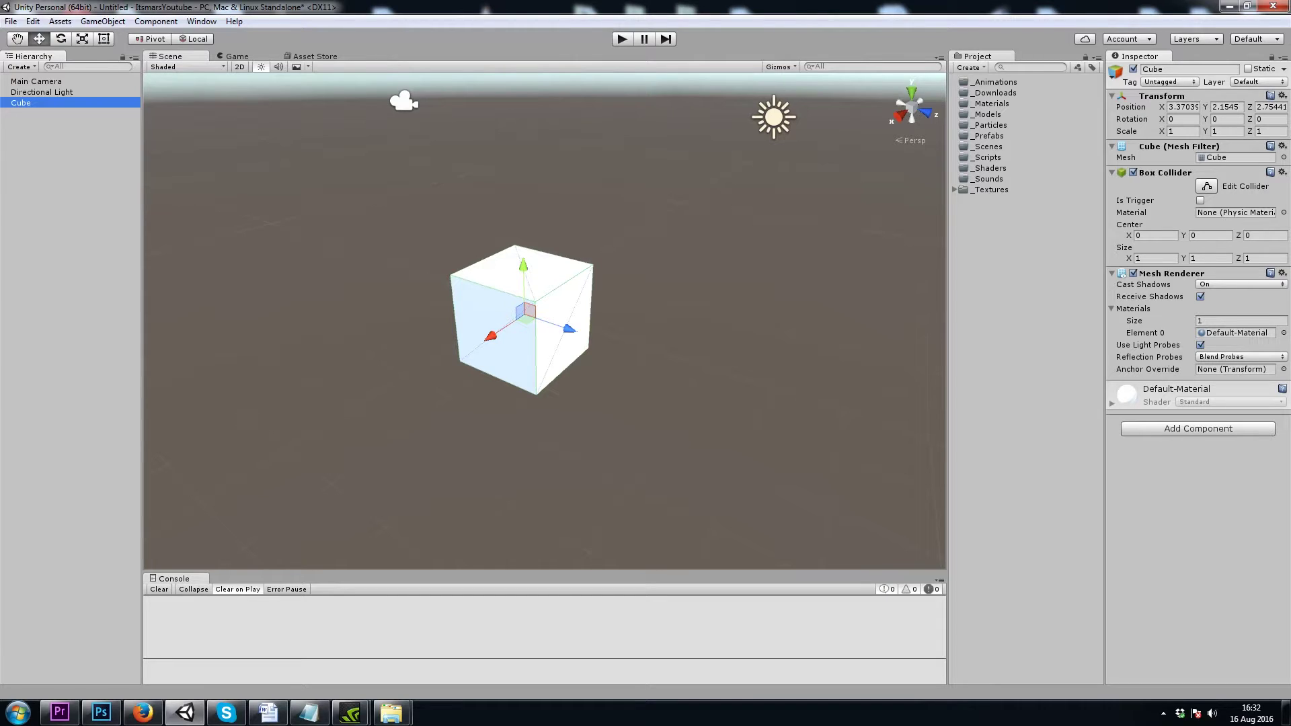
Drag the cube along its Z, X and Y arrows to about 2.866, 2.448, 2.32.
{"action": "left_click_drag", "start_coordinate": [608, 418], "coordinate": [605, 411], "text": "alt"}
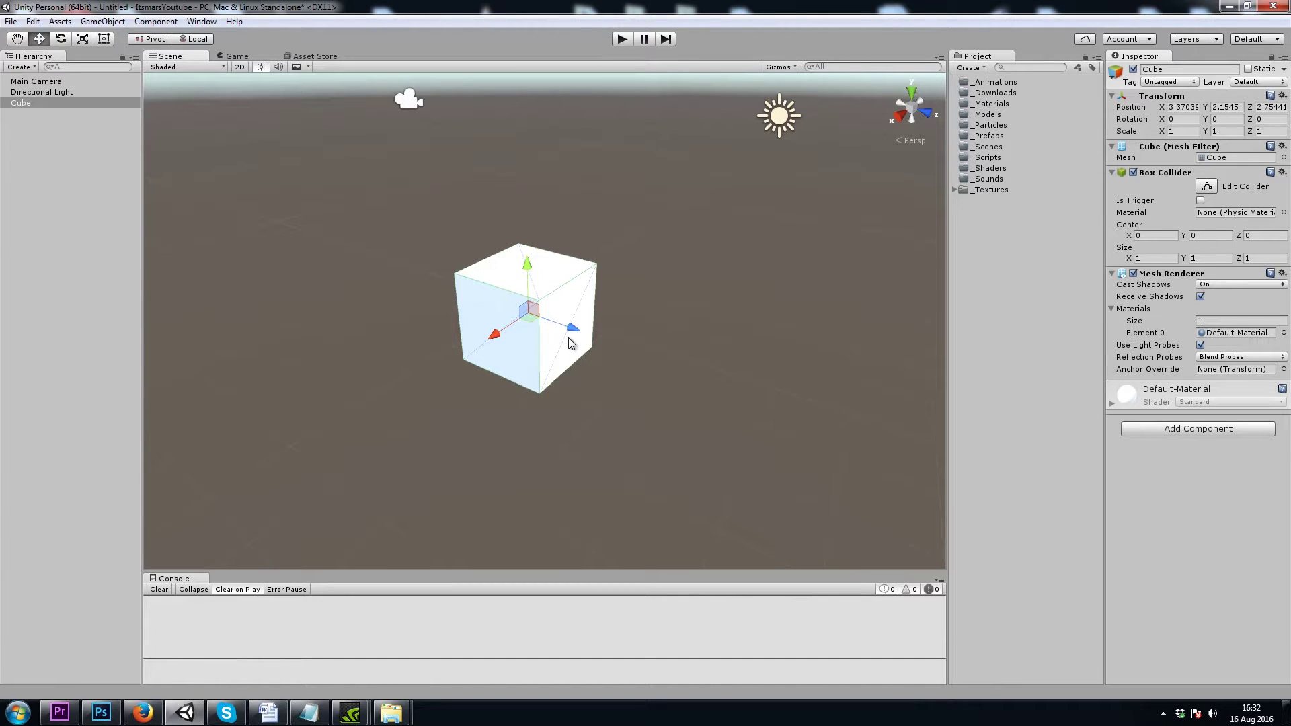
{"action": "left_click_drag", "start_coordinate": [572, 330], "coordinate": [638, 426]}
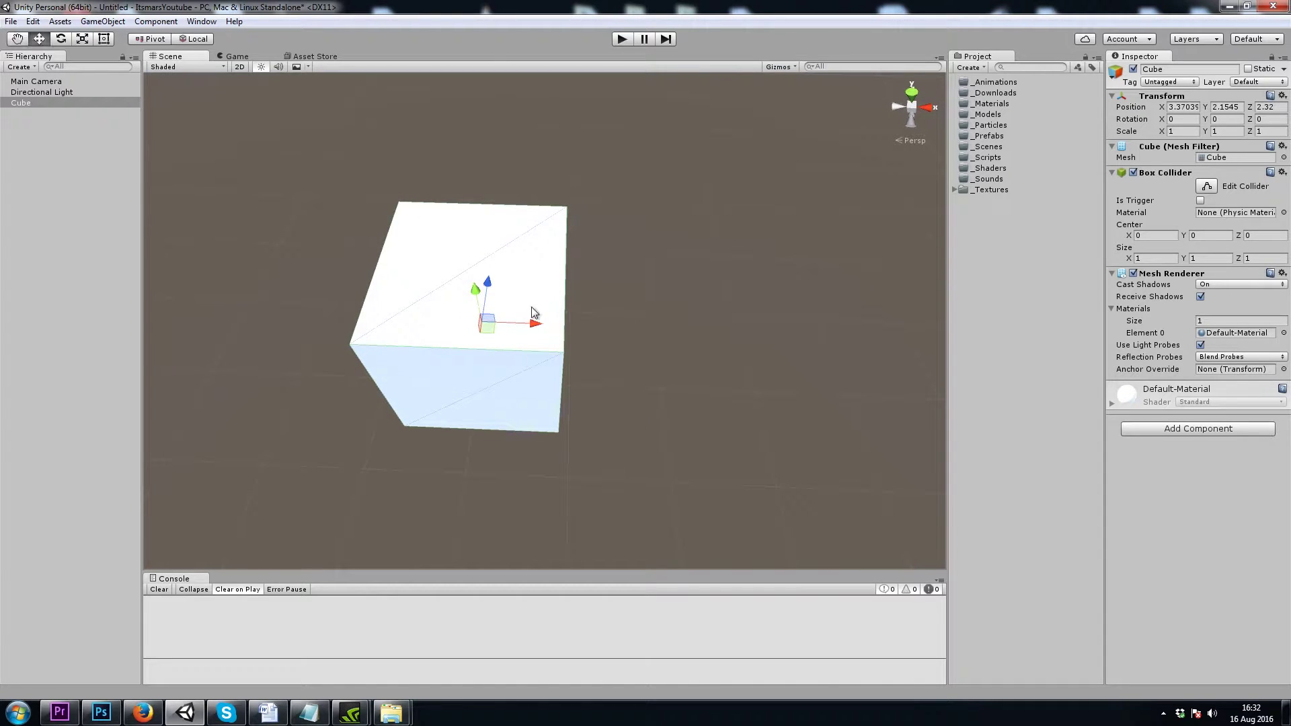
{"action": "left_click_drag", "start_coordinate": [537, 328], "coordinate": [471, 323]}
{"action": "left_click_drag", "start_coordinate": [567, 354], "coordinate": [460, 285], "text": "alt"}
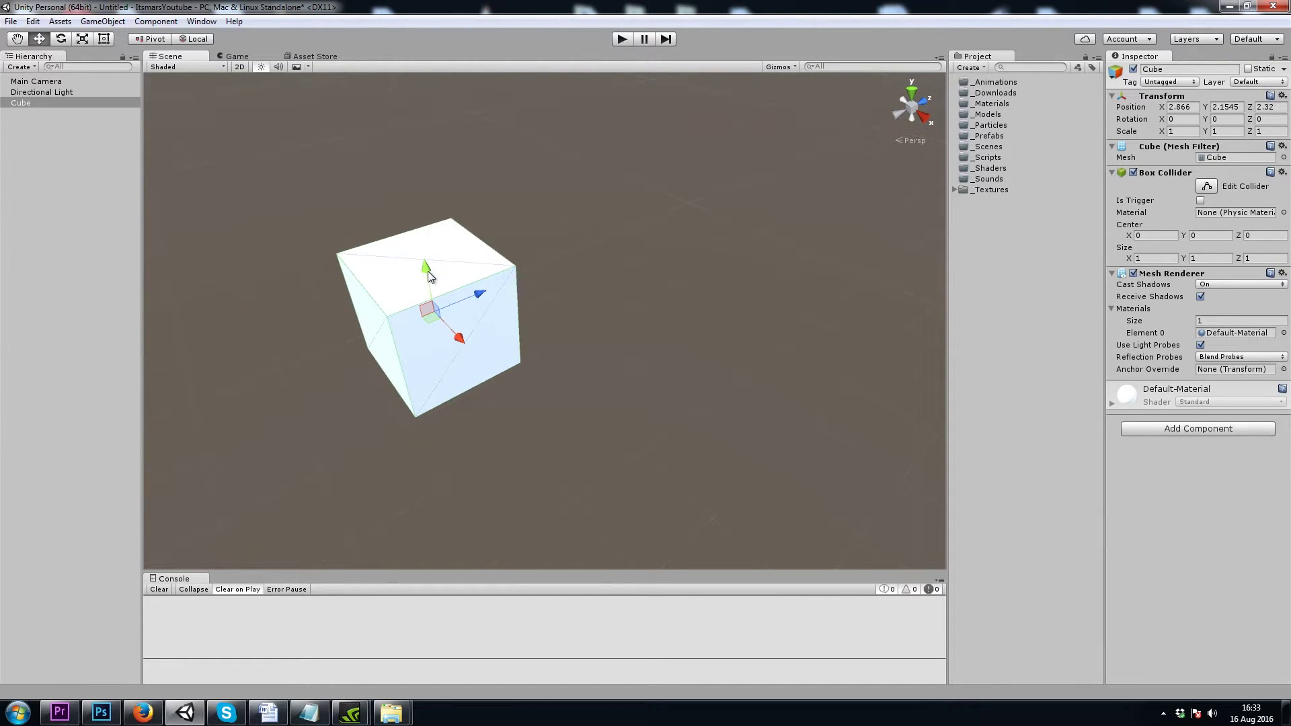
{"action": "mouse_move", "coordinate": [428, 272]}
{"action": "left_mouse_down"}
{"action": "mouse_move", "coordinate": [405, 163]}
{"action": "mouse_move", "coordinate": [426, 406]}
{"action": "mouse_move", "coordinate": [418, 248]}
{"action": "left_mouse_up"}
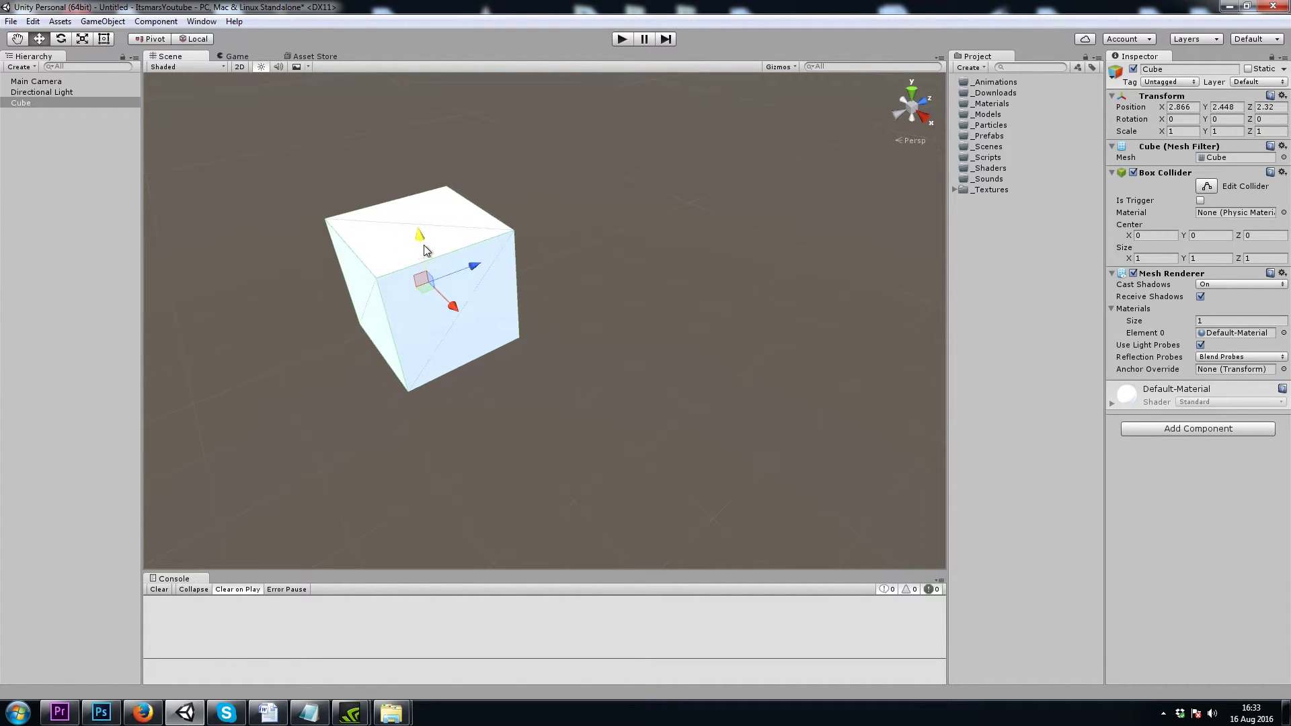
{"action": "left_click_drag", "start_coordinate": [554, 179], "coordinate": [518, 218], "text": "alt"}
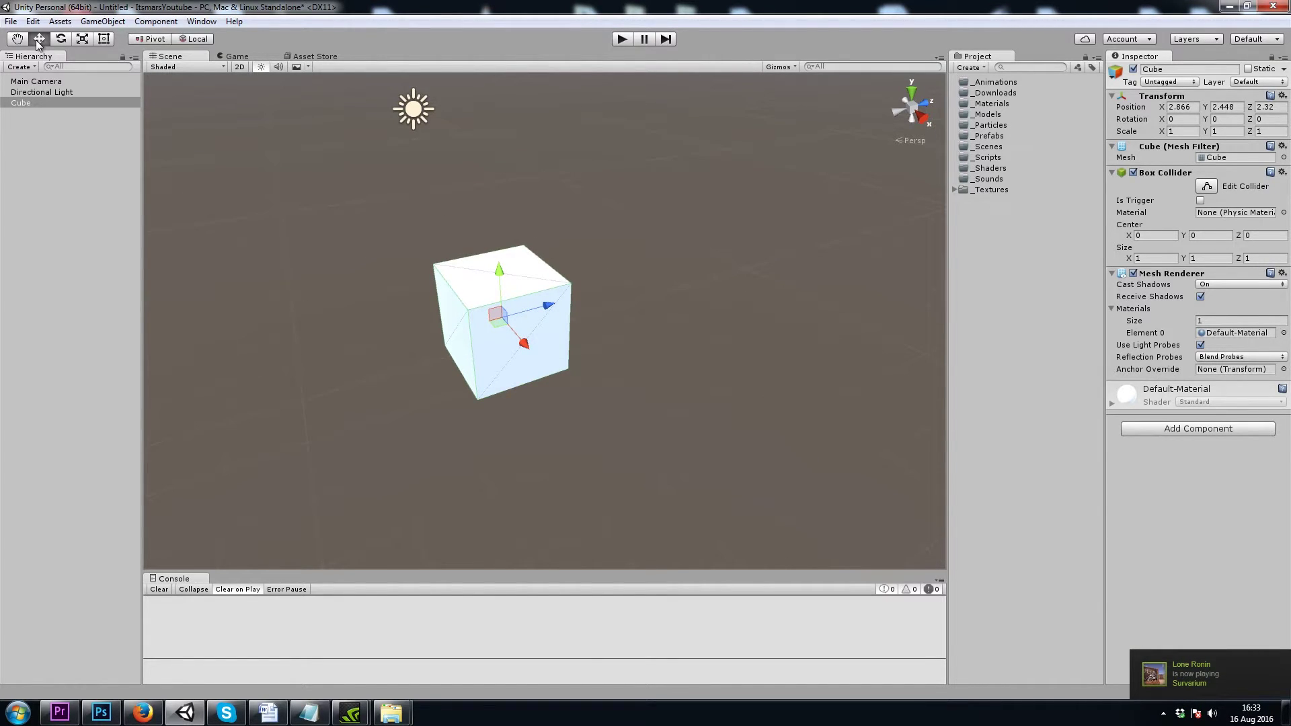
Try scaling the cube back to size 1, then drag its Z arrow to 1.82.
{"action": "left_click", "coordinate": [61, 39]}
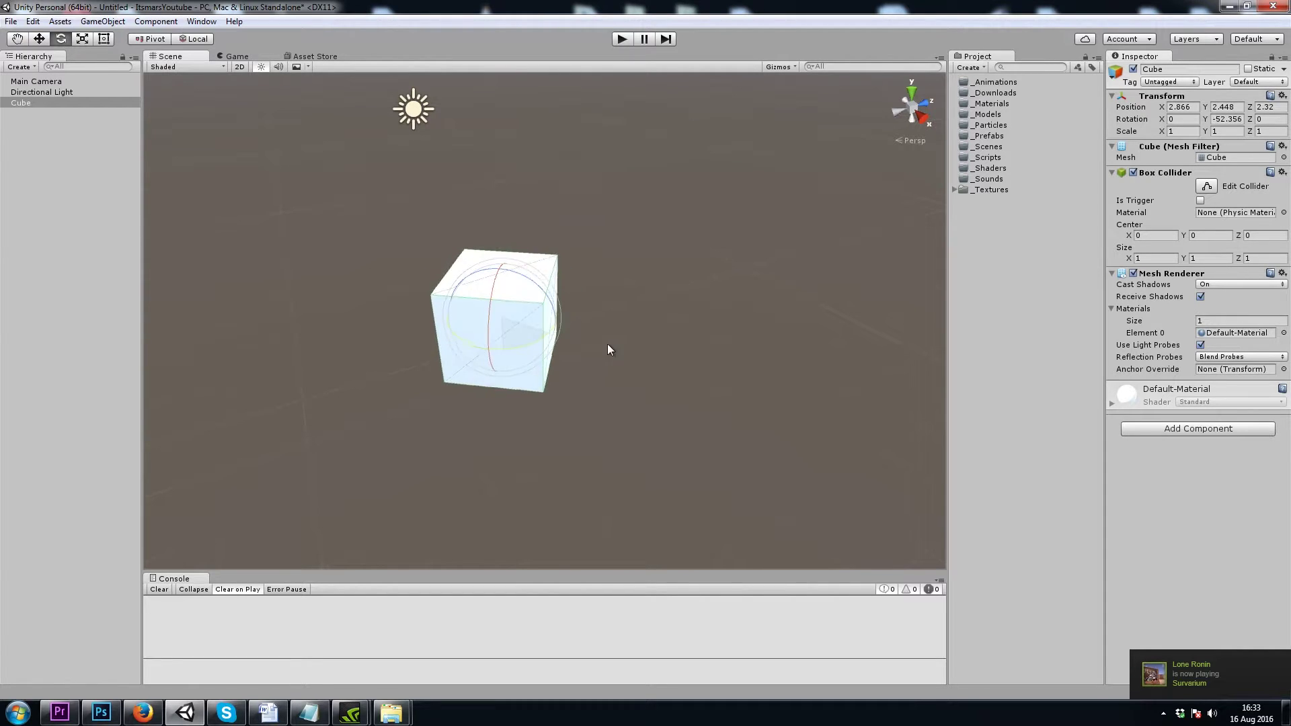
{"action": "key", "text": "r"}
{"action": "left_click_drag", "start_coordinate": [515, 330], "coordinate": [487, 351]}
{"action": "key", "text": "w"}
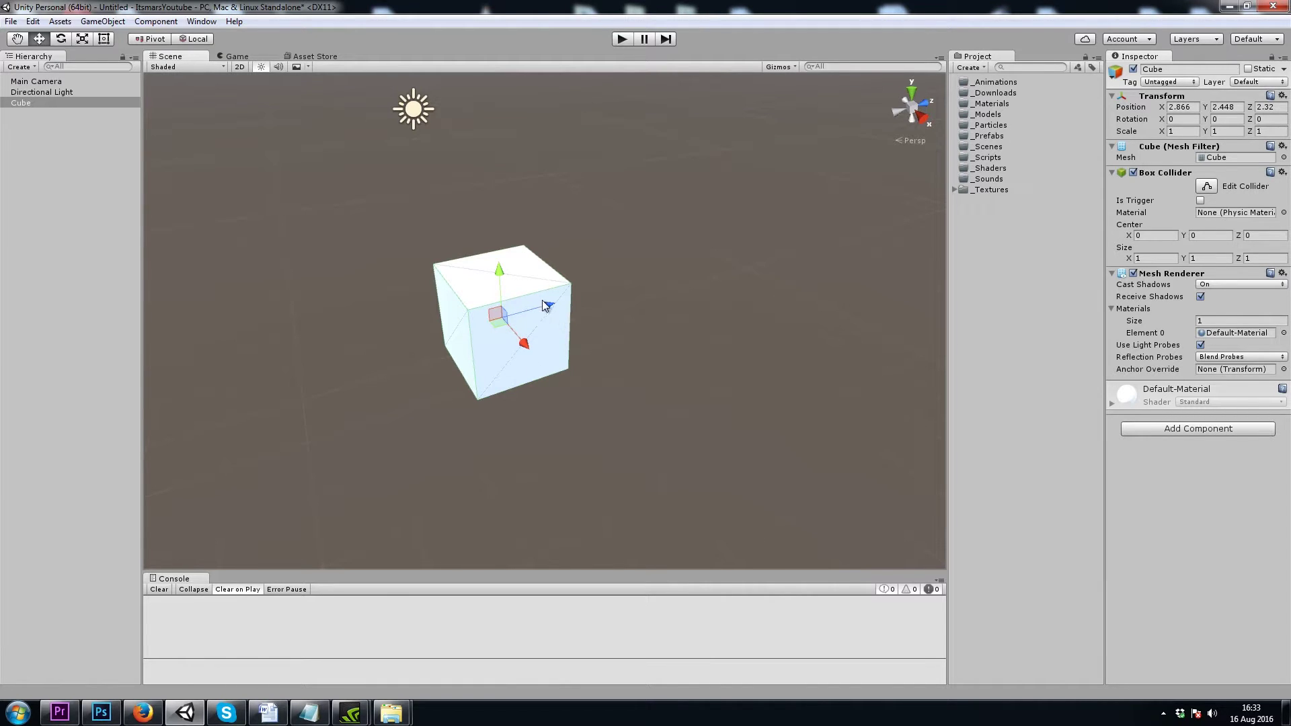
{"action": "mouse_move", "coordinate": [548, 308]}
{"action": "left_mouse_down"}
{"action": "mouse_move", "coordinate": [638, 299]}
{"action": "mouse_move", "coordinate": [526, 318]}
{"action": "left_mouse_up"}
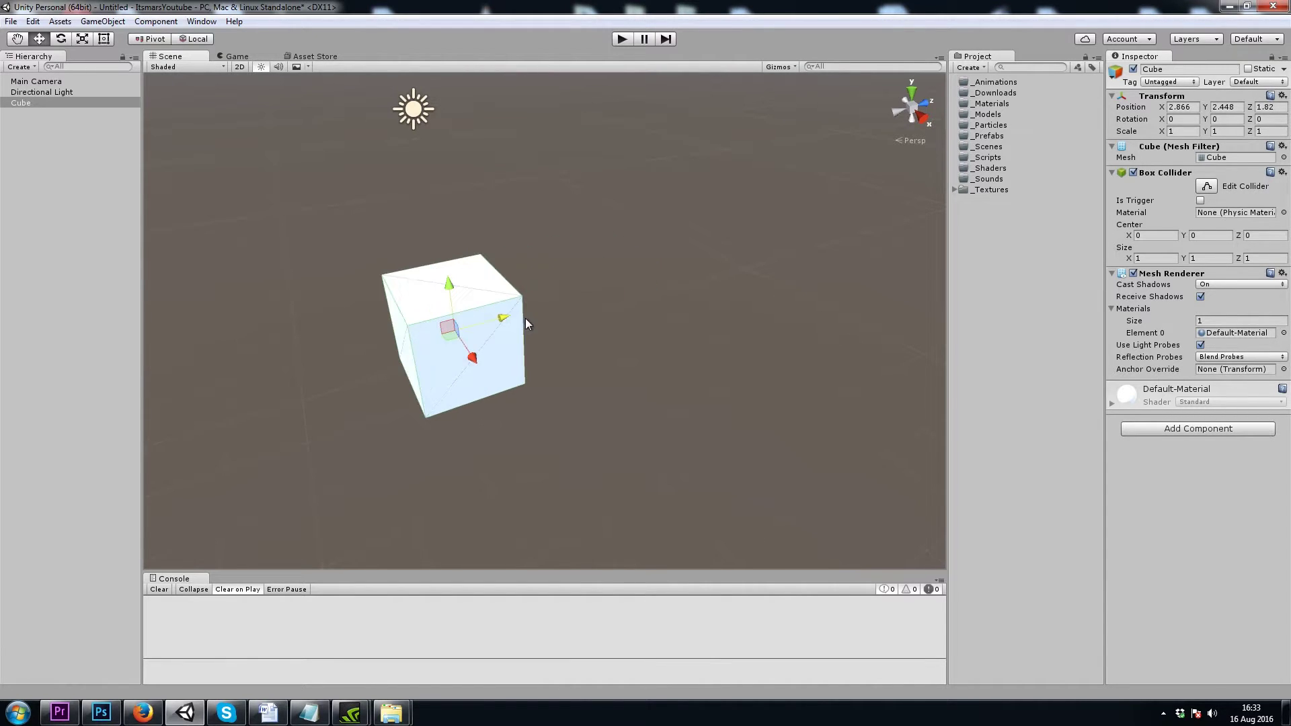
Spin and scale the cube, returning rotation to 0 and scale to 1.
{"action": "key", "text": "e"}
{"action": "left_click_drag", "start_coordinate": [441, 366], "coordinate": [461, 395]}
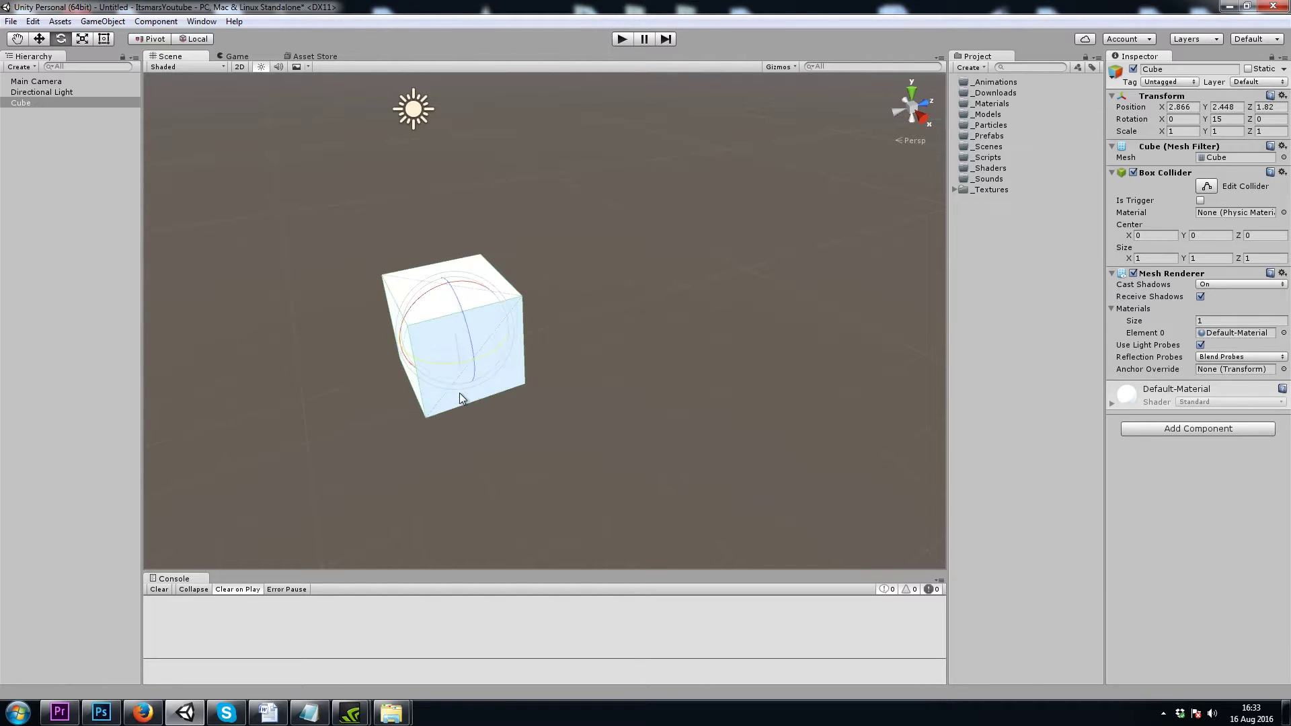
{"action": "key", "text": "r"}
{"action": "mouse_move", "coordinate": [455, 336]}
{"action": "left_mouse_down"}
{"action": "mouse_move", "coordinate": [481, 300]}
{"action": "mouse_move", "coordinate": [434, 347]}
{"action": "mouse_move", "coordinate": [468, 336]}
{"action": "left_mouse_up"}
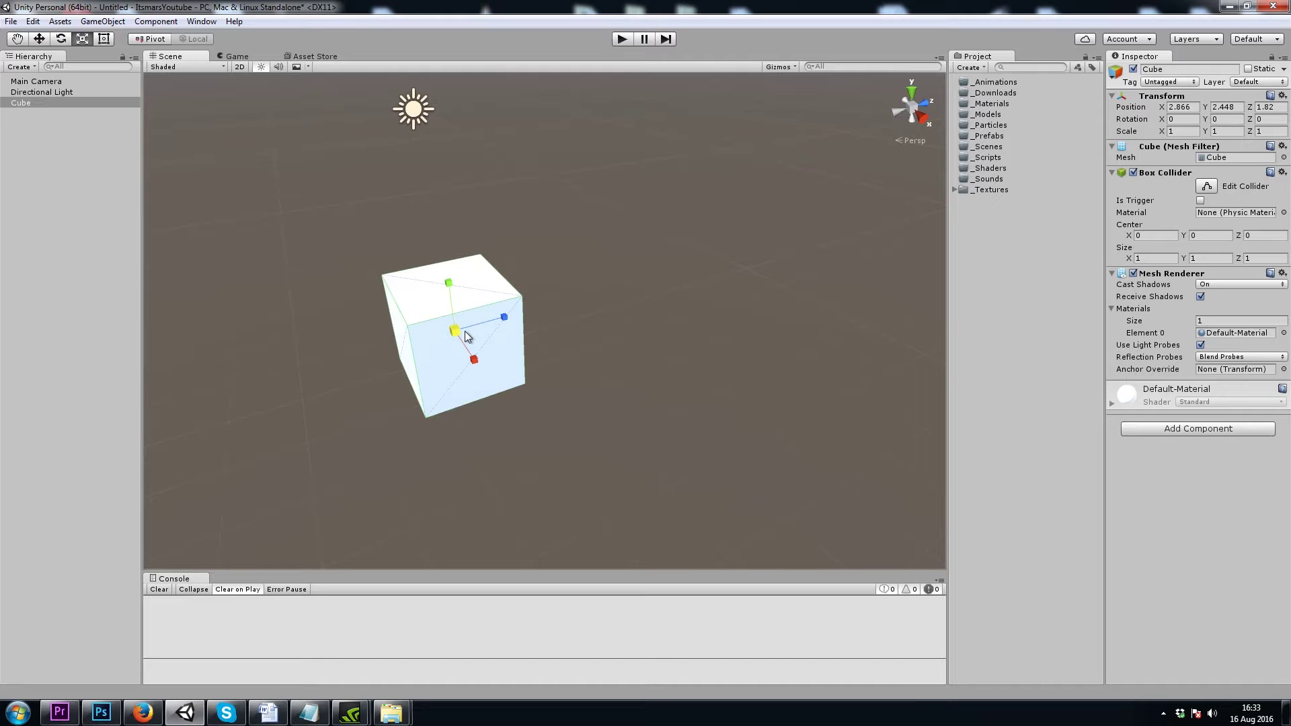
Frame the Cube and Main Camera in the Scene view from the Hierarchy.
{"action": "double_click", "coordinate": [92, 104]}
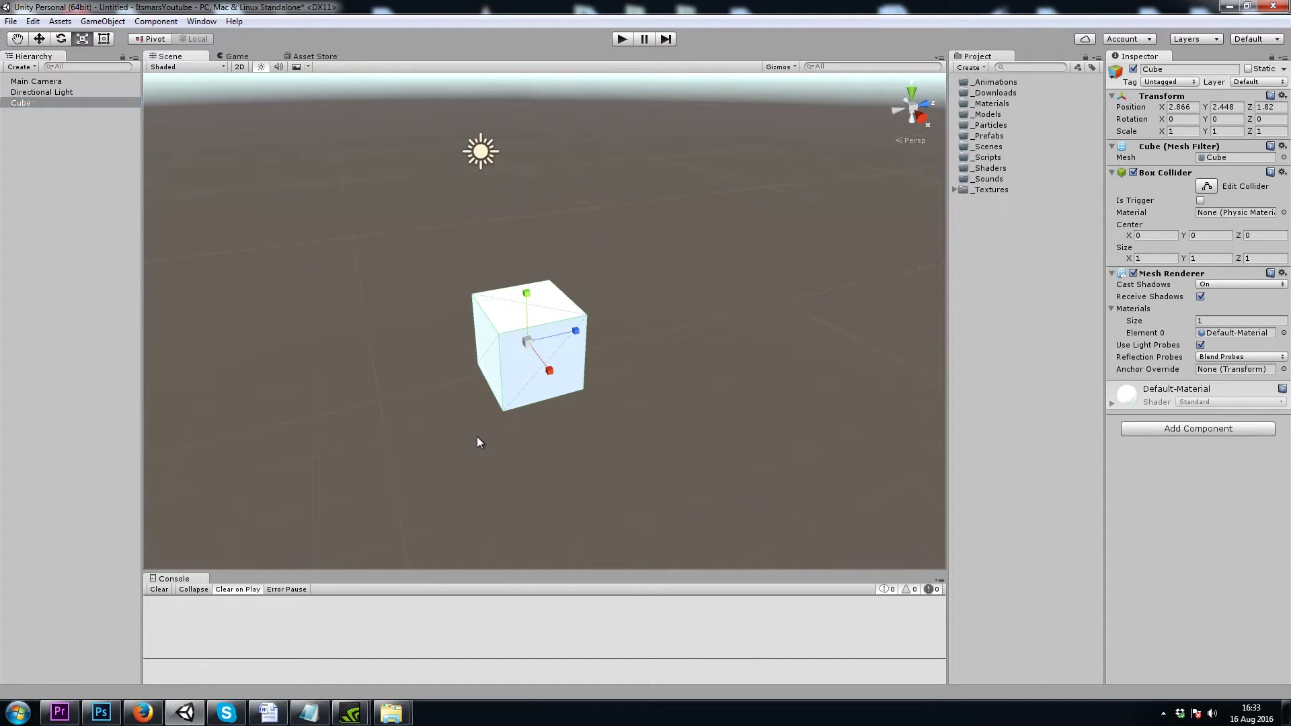
{"action": "scroll", "coordinate": [478, 437], "scroll_direction": "up", "scroll_amount": 3}
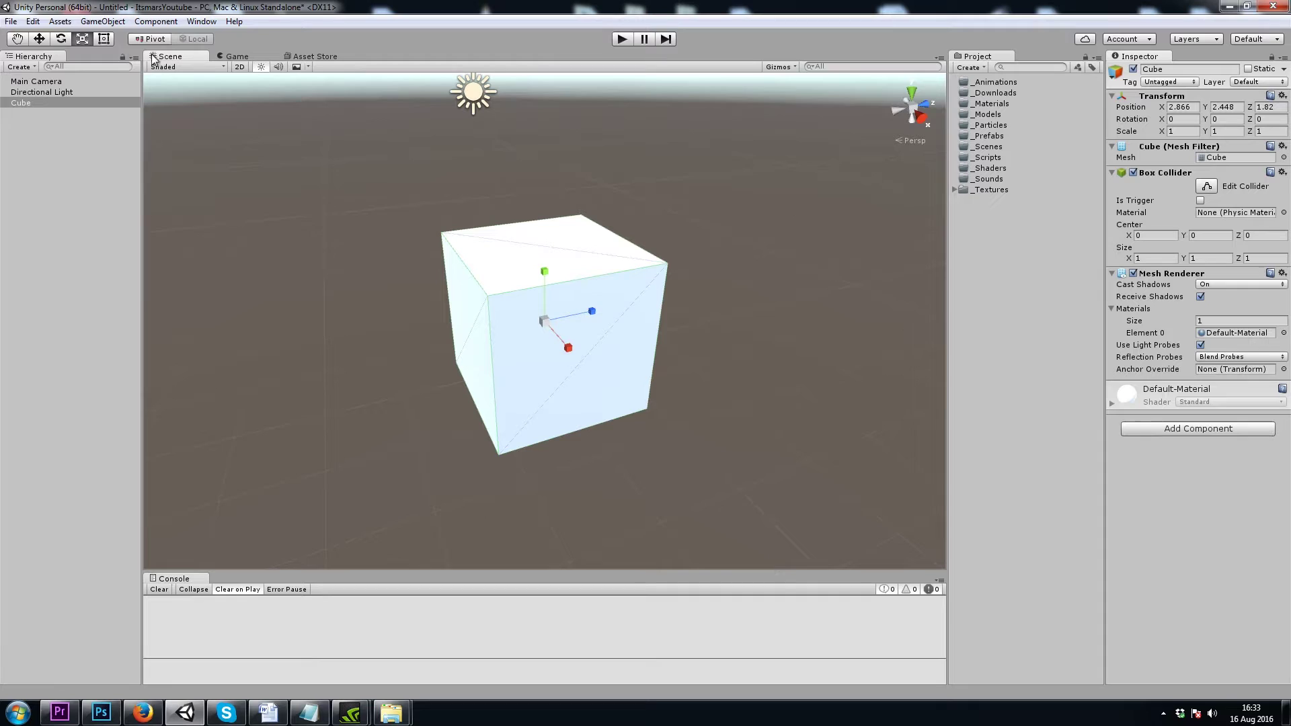
{"action": "left_click", "coordinate": [27, 104]}
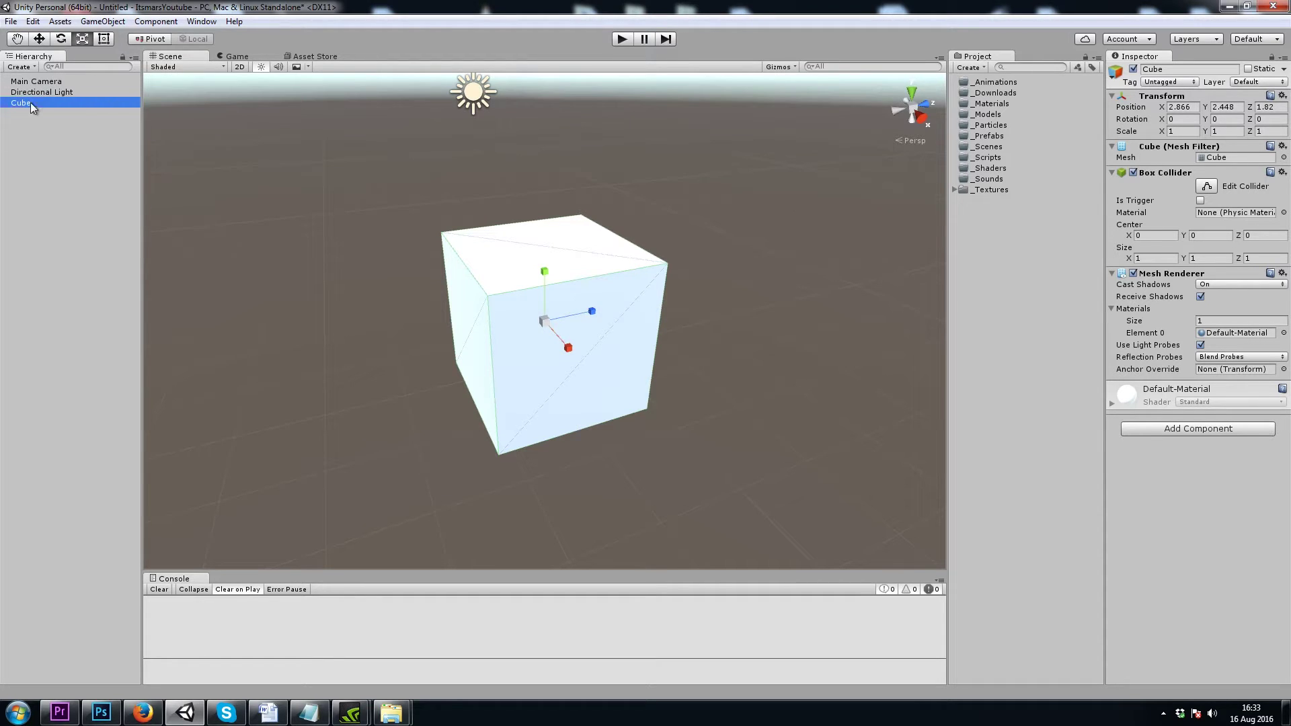
{"action": "double_click", "coordinate": [33, 81]}
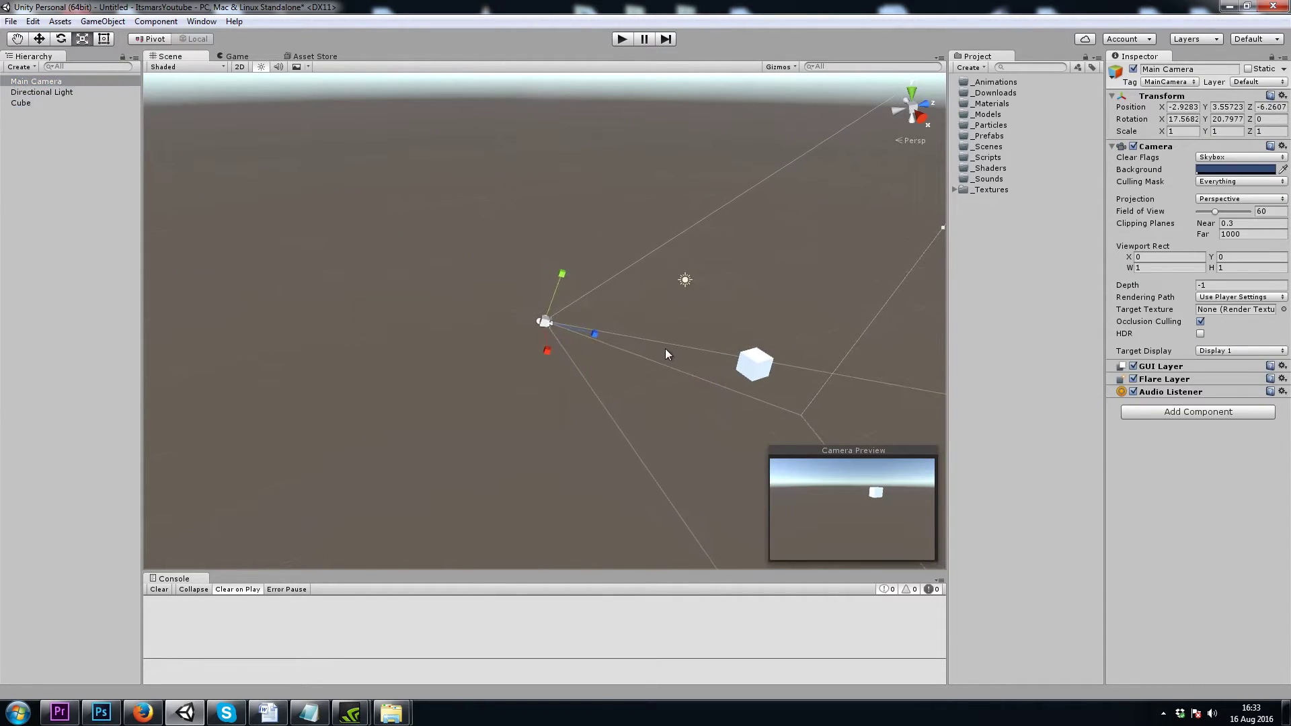
{"action": "double_click", "coordinate": [22, 103]}
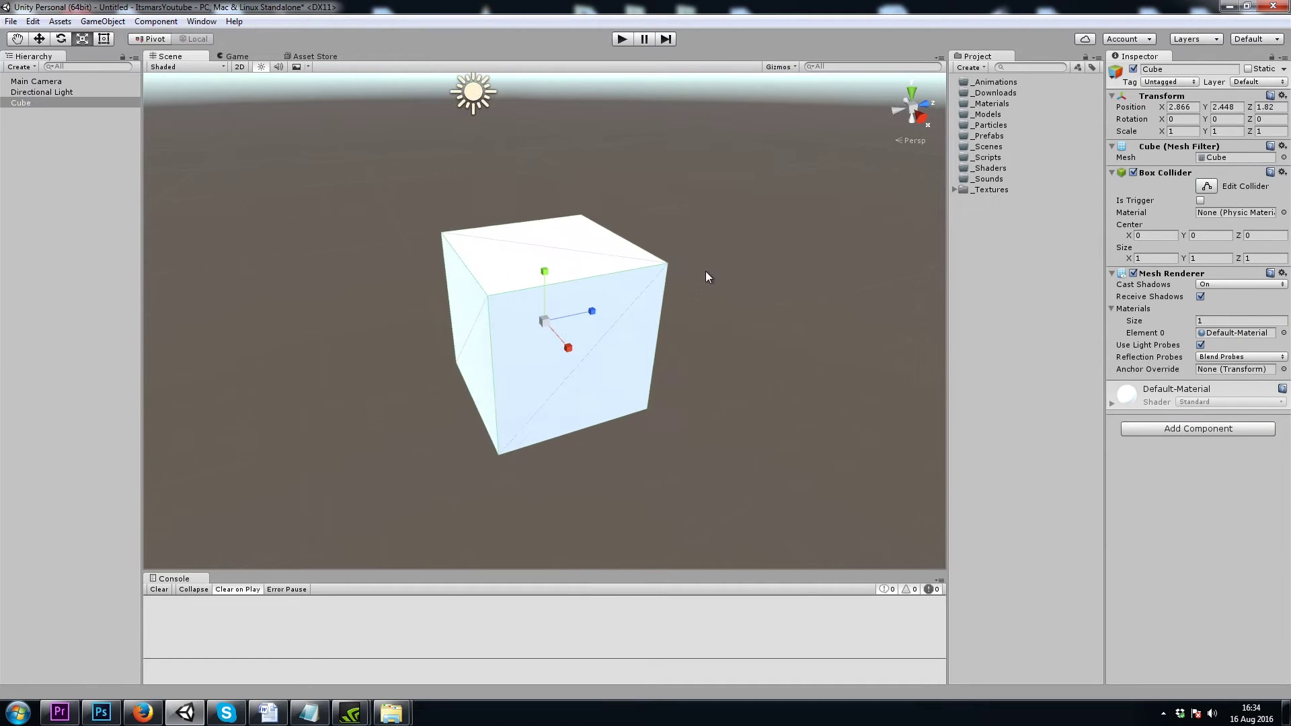
Align the cube with the view (Ctrl+Shift+F), moving it to about 5.154, 3.845, 0.829.
{"action": "key", "text": "ctrl+shift+f"}
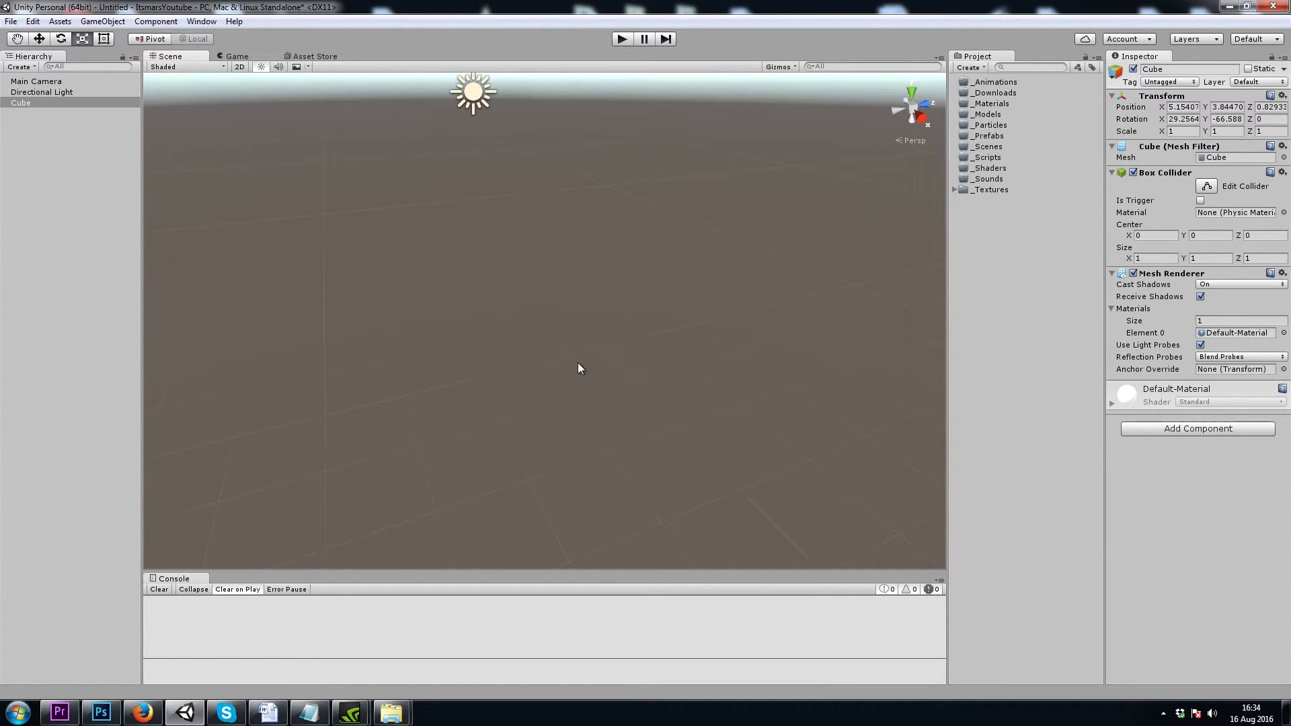
{"action": "left_click", "coordinate": [25, 102]}
{"action": "right_click", "coordinate": [664, 346]}
{"action": "left_click", "coordinate": [1132, 108]}
{"action": "left_click_drag", "start_coordinate": [774, 322], "coordinate": [427, 342], "text": "alt"}
Align the Directional Light with a new view, placing it at about 5.179, 10.007, 6.590.
{"action": "left_click", "coordinate": [879, 219]}
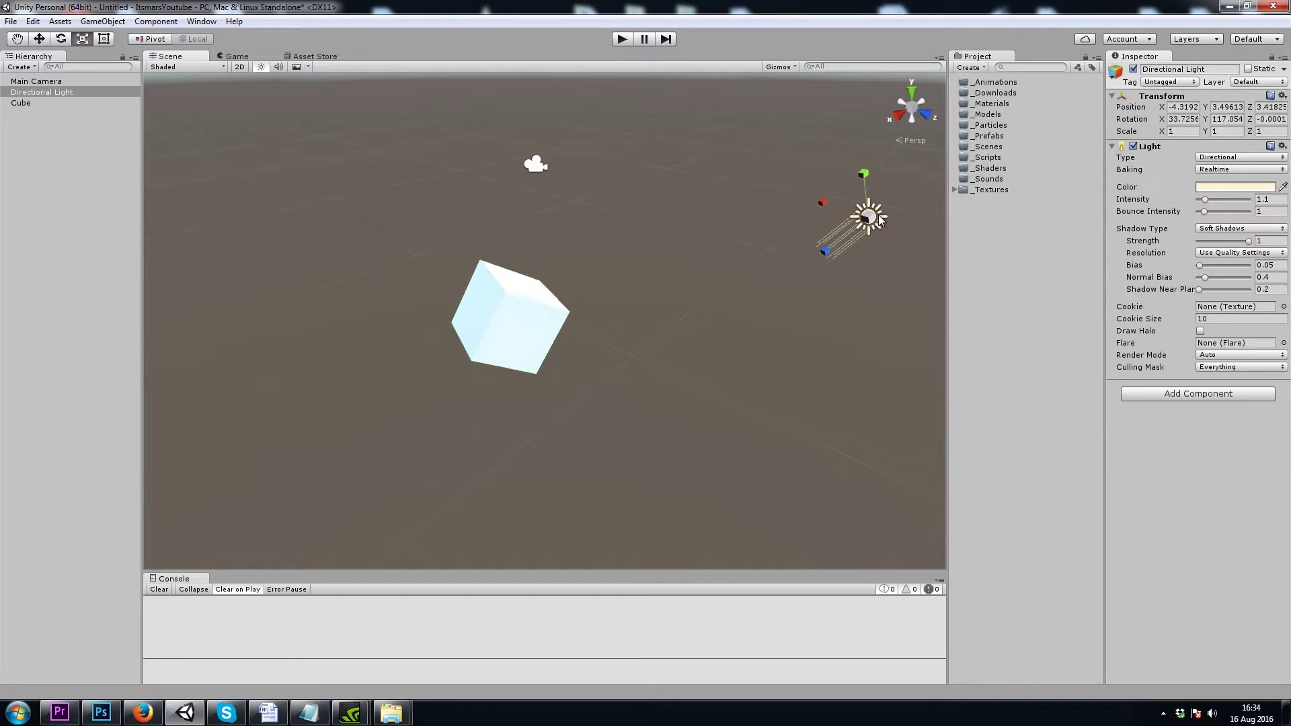
{"action": "left_click", "coordinate": [41, 89]}
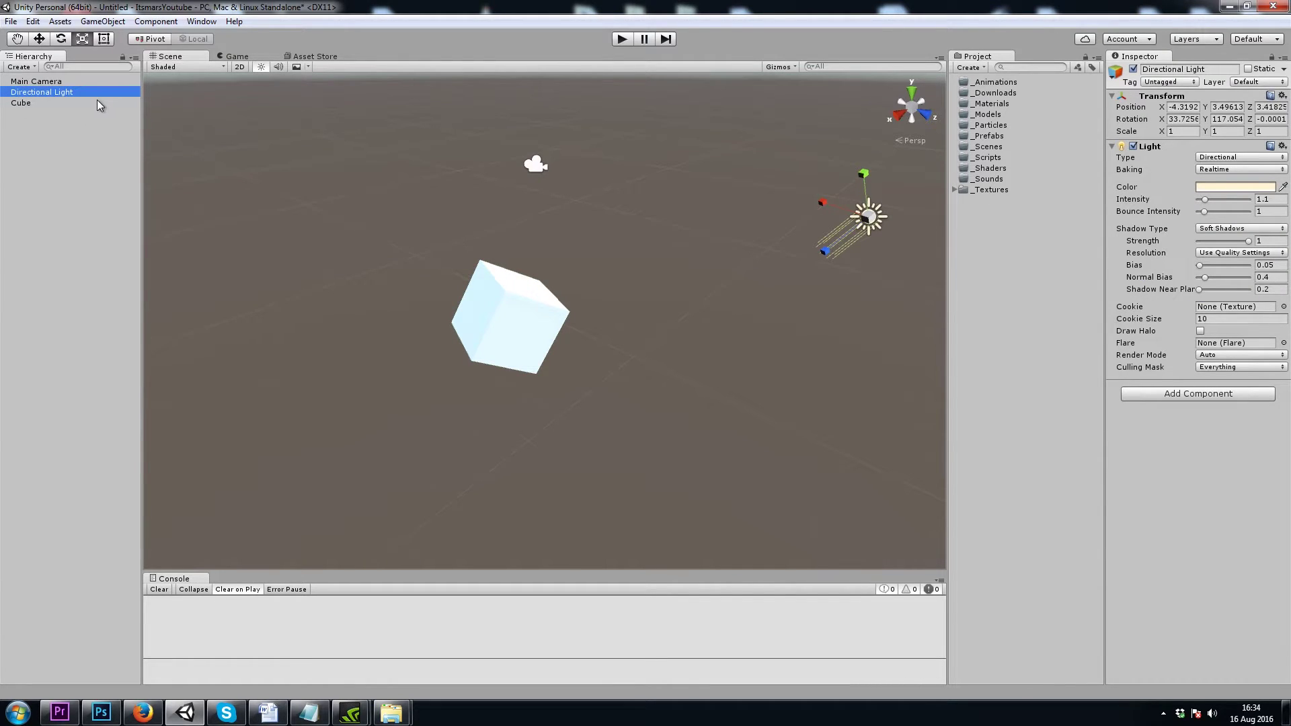
{"action": "left_click_drag", "start_coordinate": [720, 231], "coordinate": [562, 242], "text": "alt"}
{"action": "key", "text": "ctrl+shift+f"}
{"action": "key", "text": "ctrl+shift+f"}
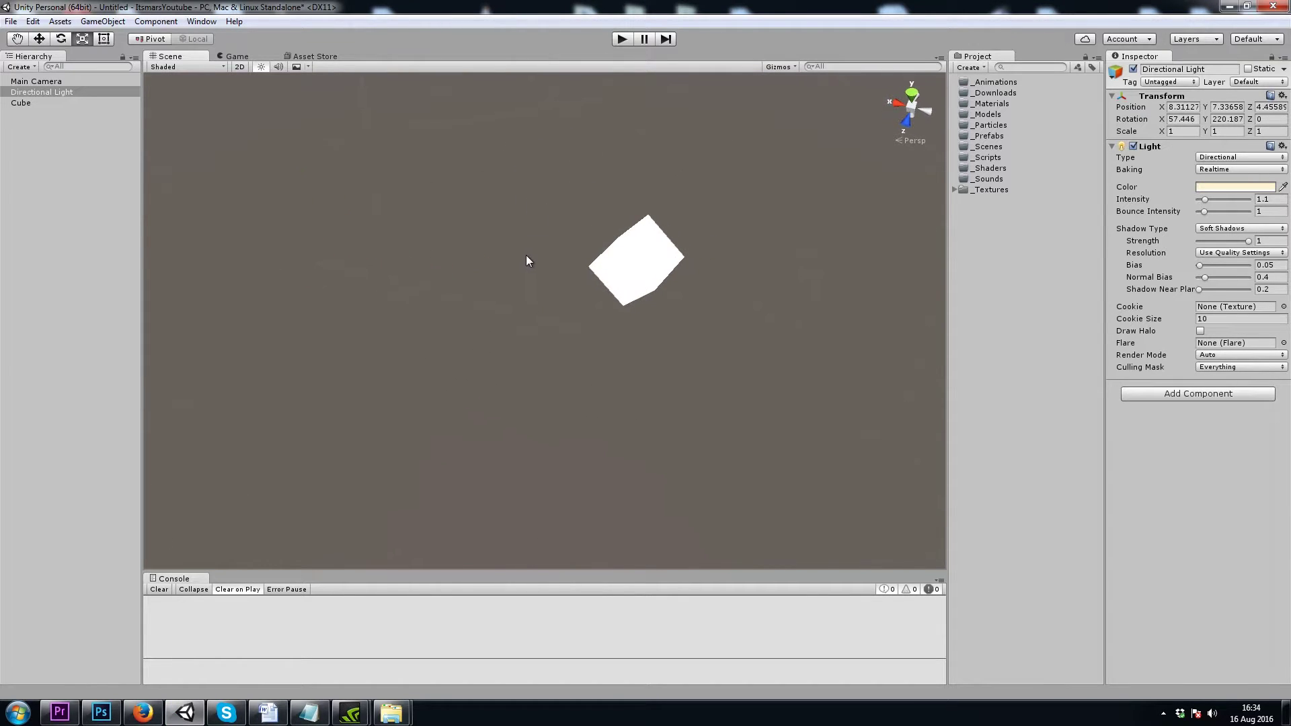
{"action": "left_click_drag", "start_coordinate": [694, 250], "coordinate": [417, 239], "text": "alt"}
{"action": "key", "text": "r"}
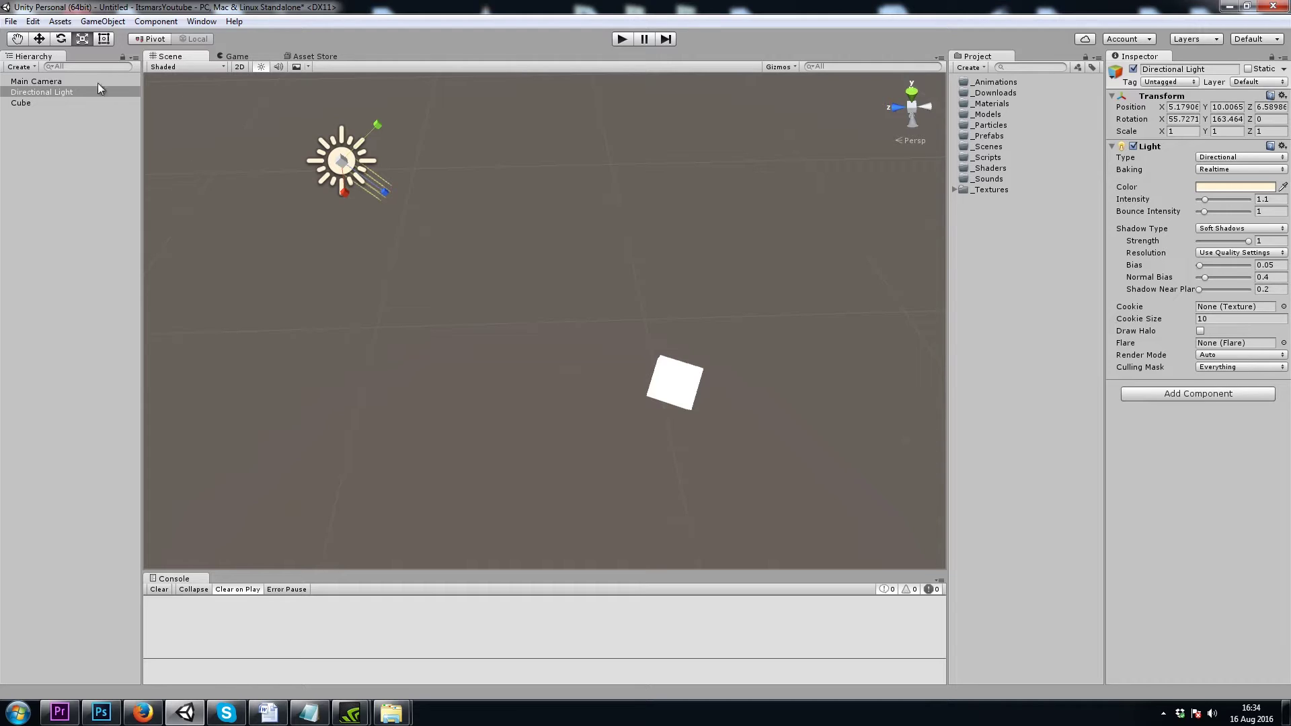
{"action": "left_click", "coordinate": [30, 103]}
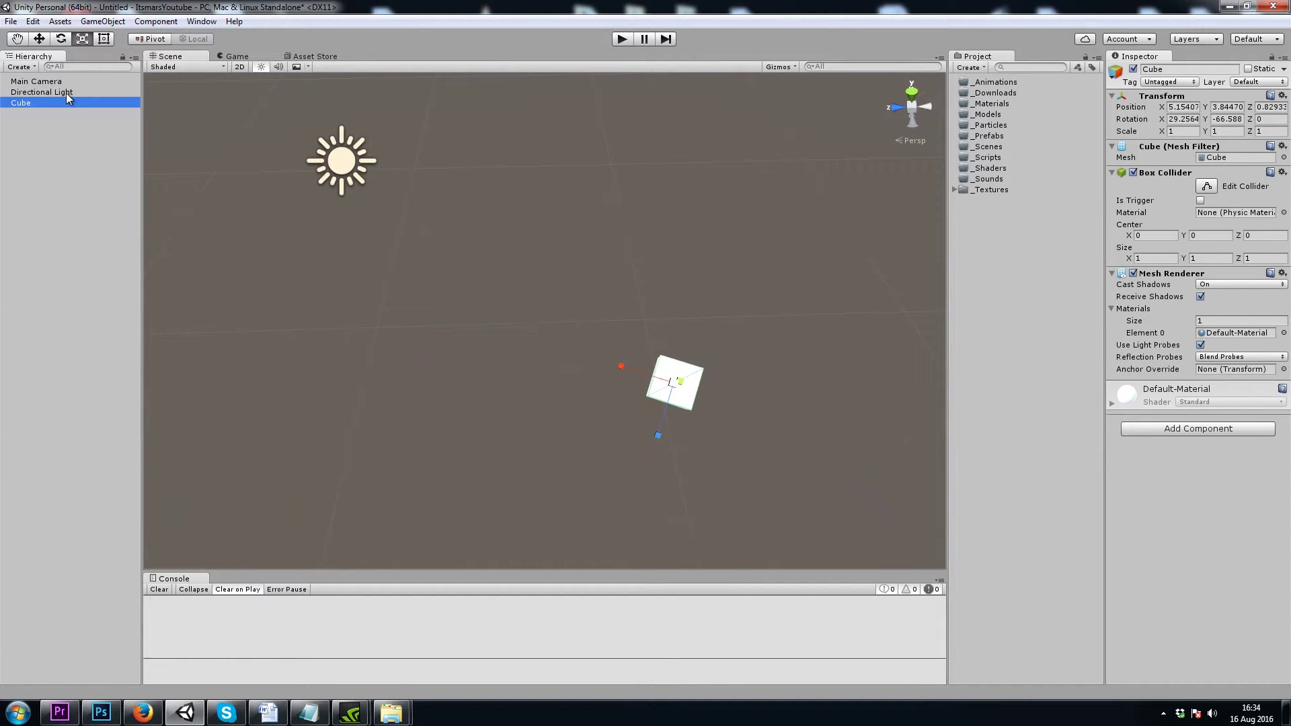
Duplicate the cube and move Cube (1) left of the original, to 5.7, 3.52, 3.54.
{"action": "key", "text": "ctrl+d"}
{"action": "key", "text": "w"}
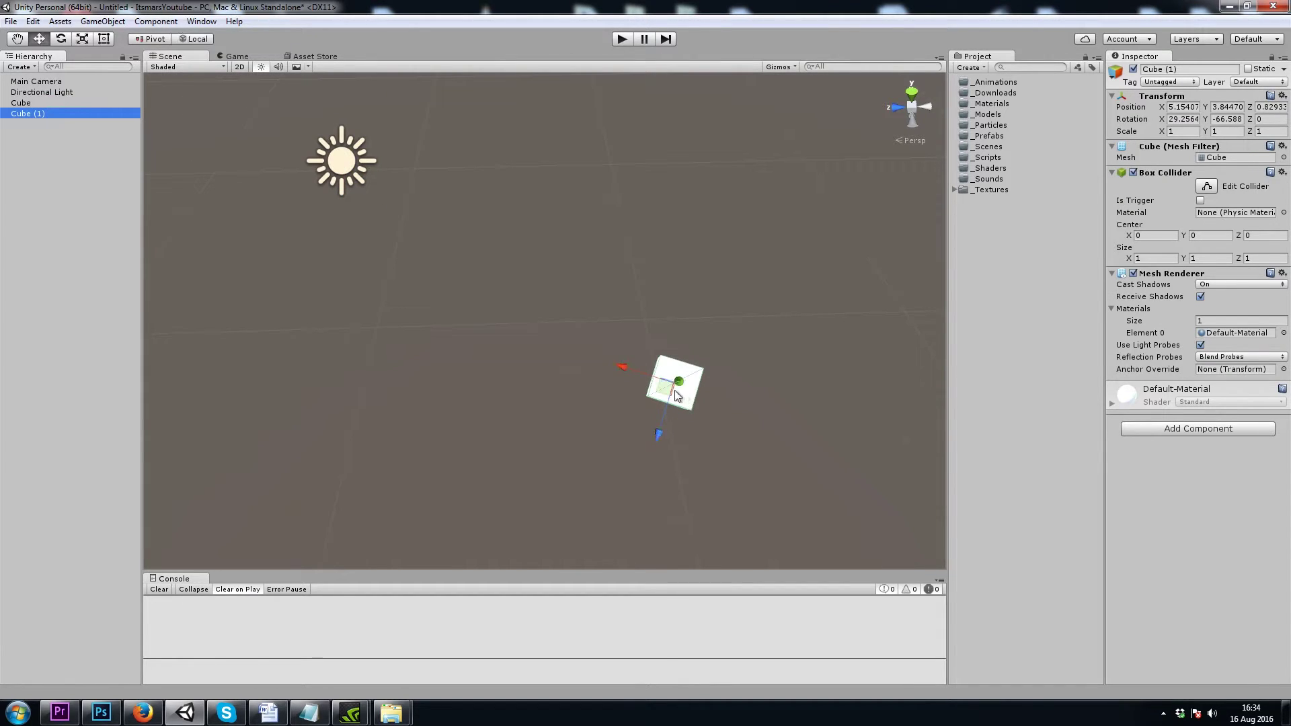
{"action": "left_click_drag", "start_coordinate": [650, 393], "coordinate": [477, 360]}
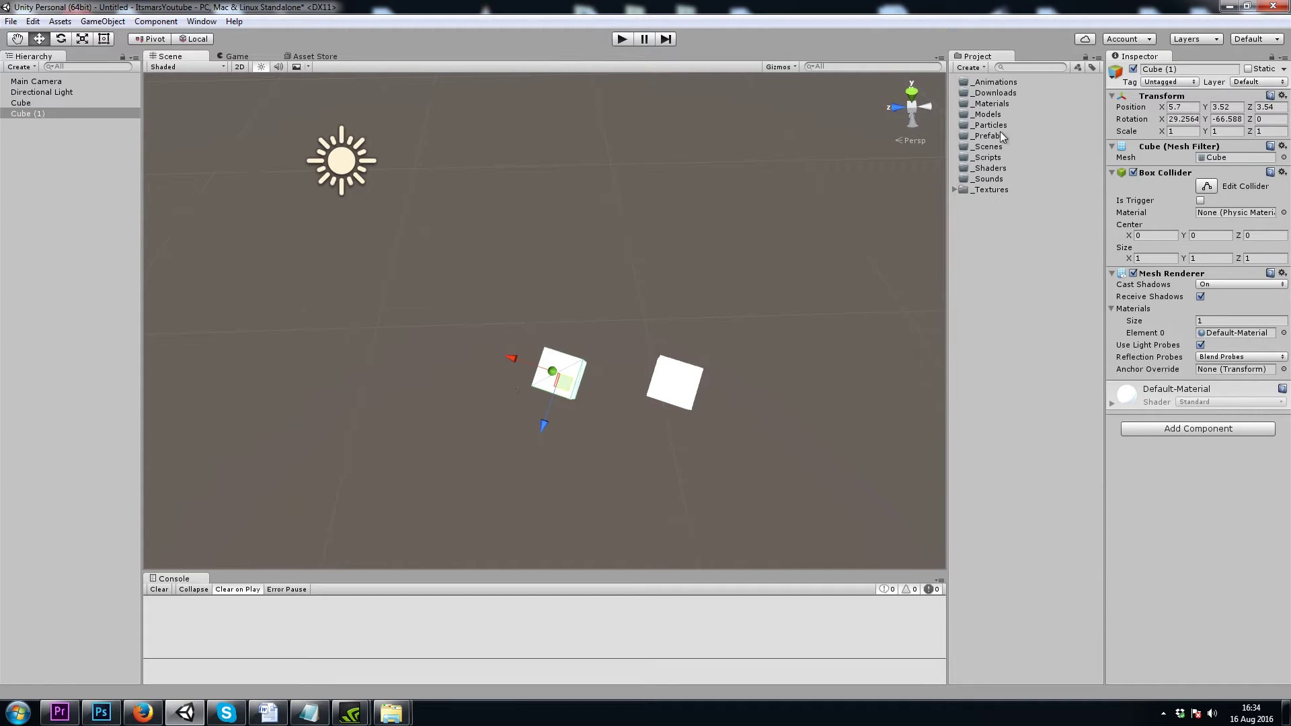
Duplicate the ground3 texture in _Textures as ground4.
{"action": "left_click", "coordinate": [955, 191]}
{"action": "left_click", "coordinate": [999, 202]}
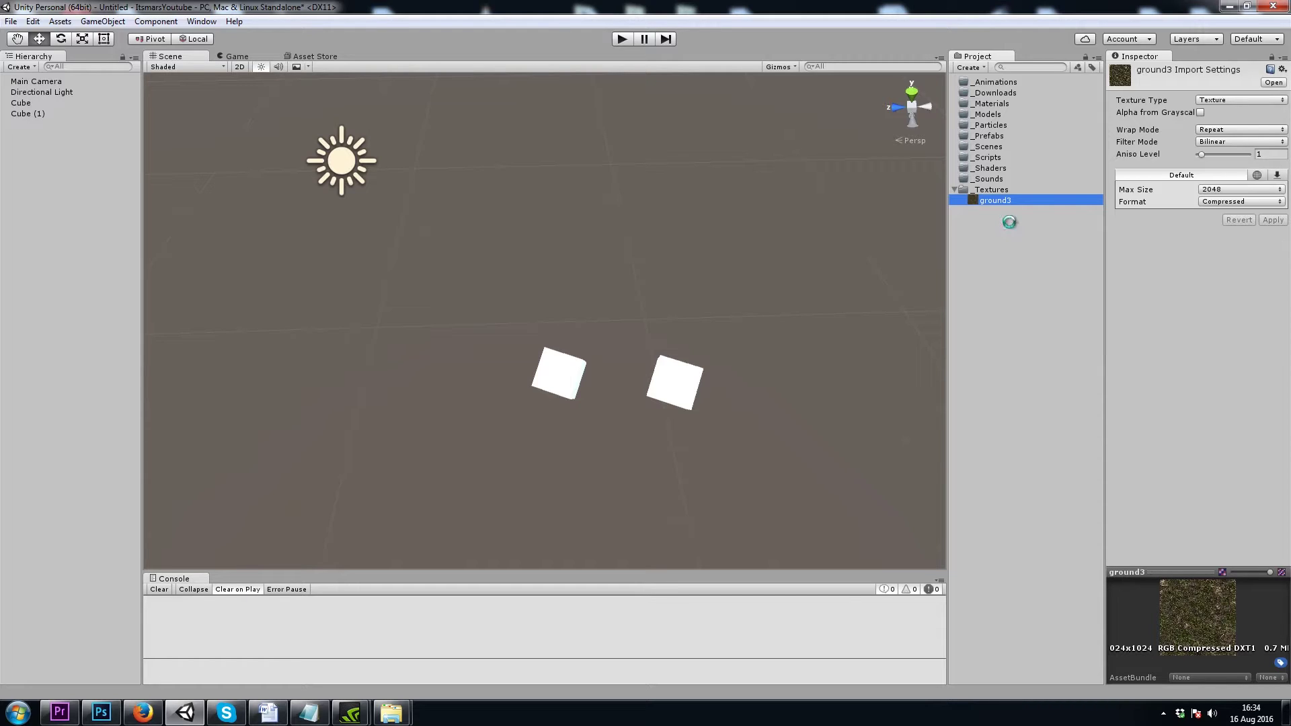
{"action": "key", "text": "ctrl+d"}
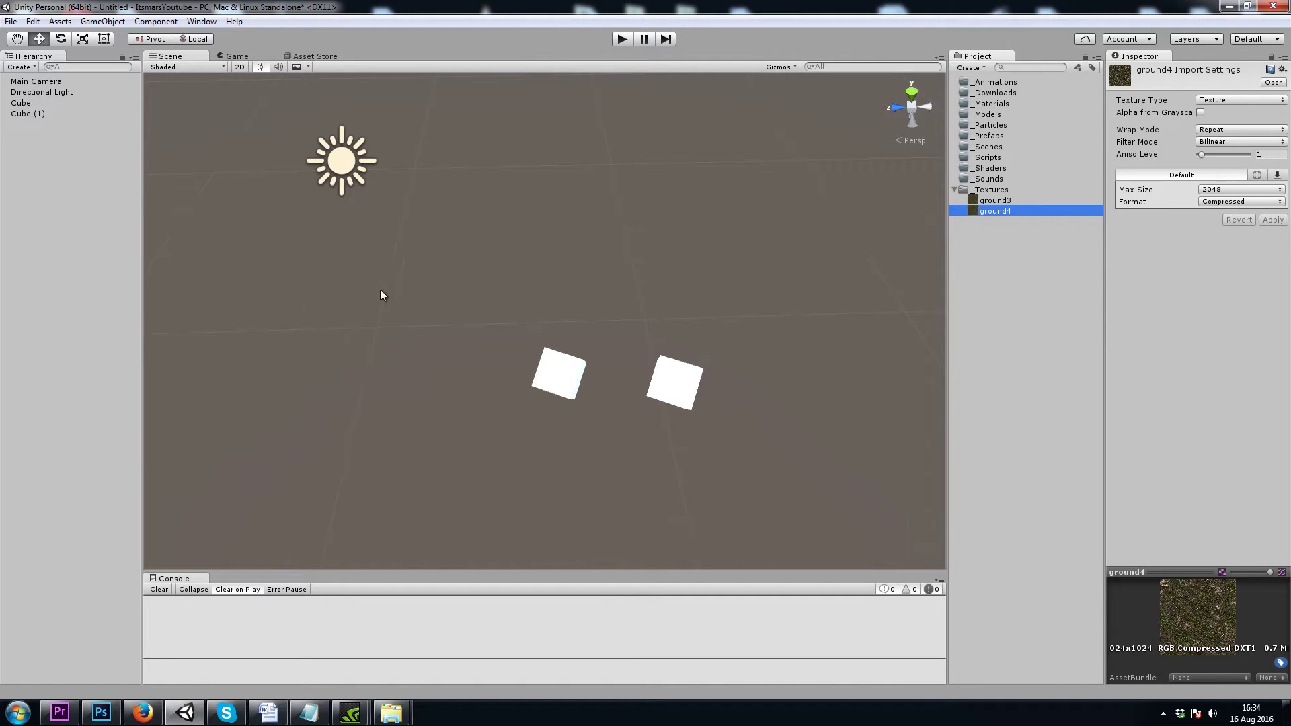
Toggle Cube (1)'s active state off and on, then select the original cube.
{"action": "left_click", "coordinate": [567, 390]}
{"action": "right_click_drag", "start_coordinate": [616, 325], "coordinate": [522, 210]}
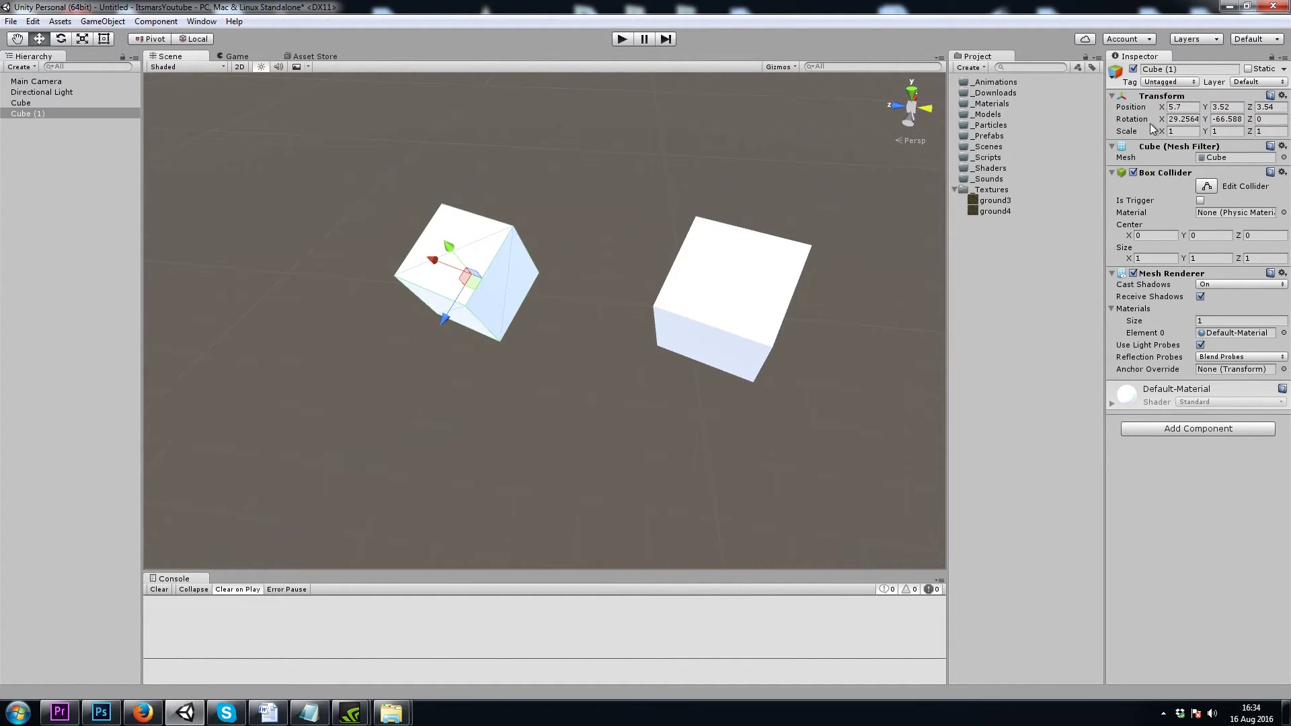
{"action": "left_click", "coordinate": [1133, 69]}
{"action": "left_click", "coordinate": [1133, 69]}
{"action": "key", "text": "ctrl+z"}
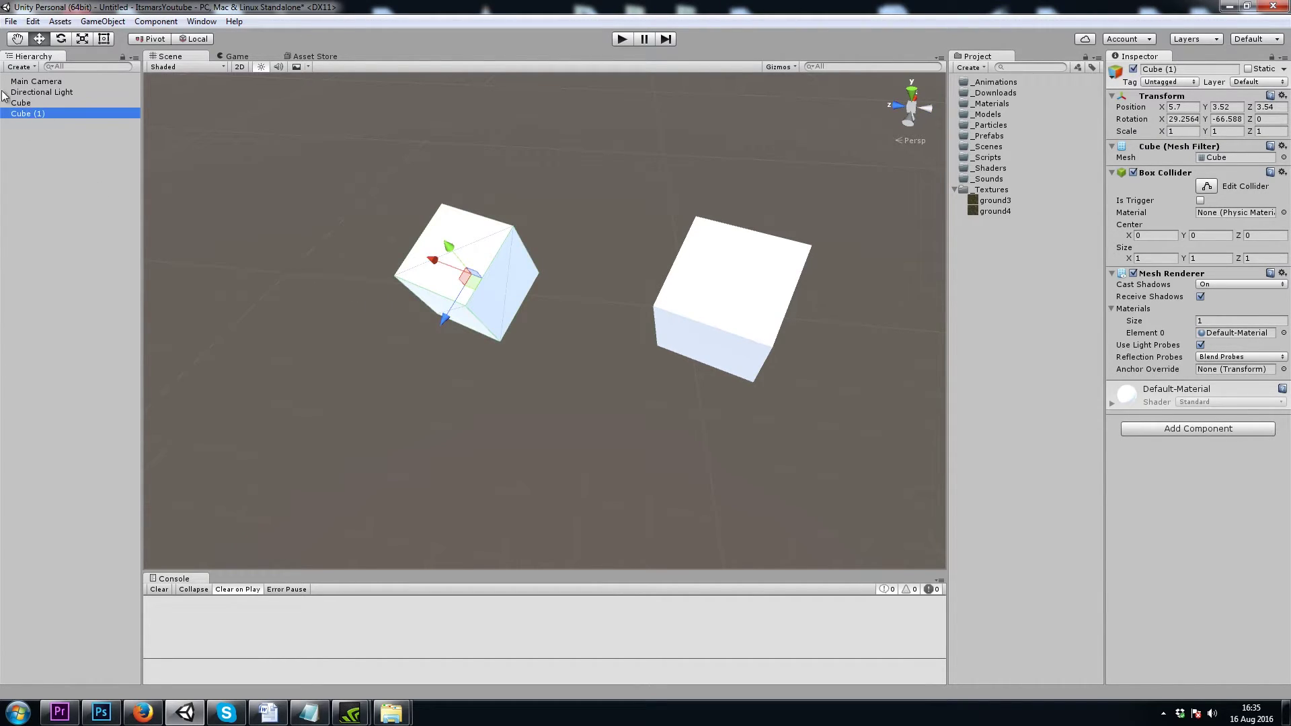
{"action": "key", "text": "Up"}
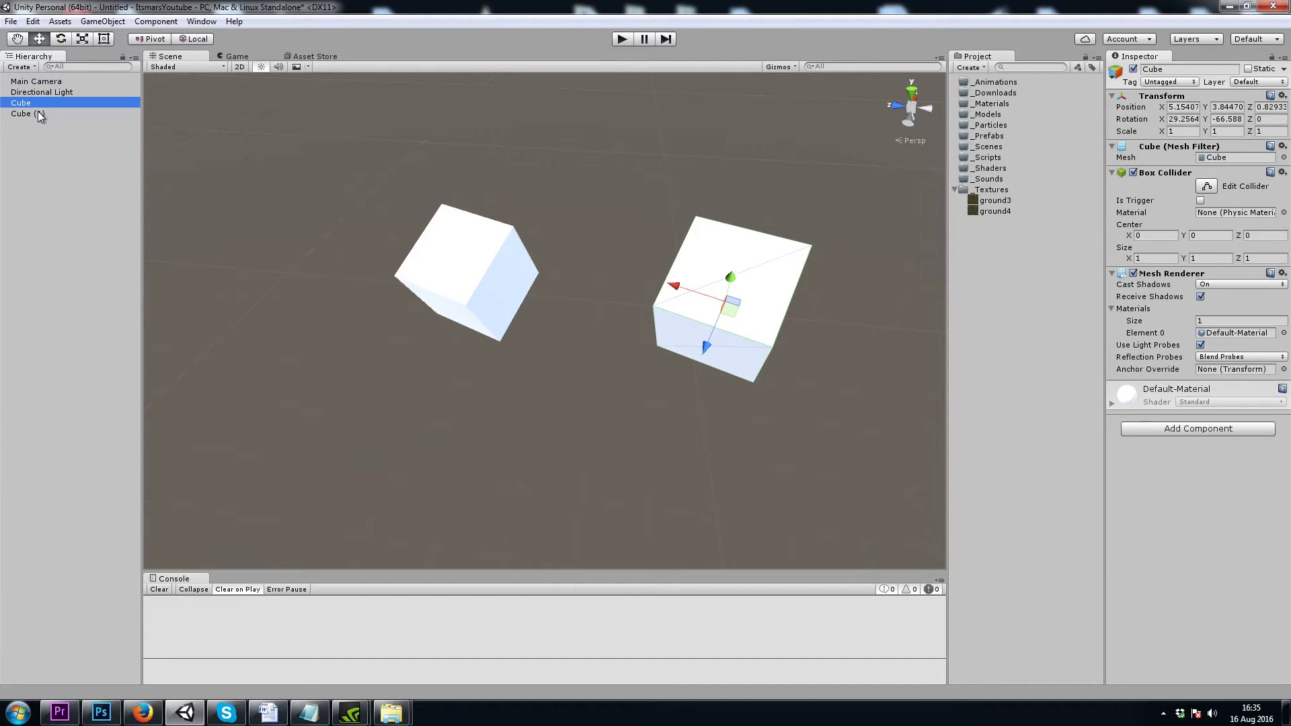
Hide and unhide Cube (1), then delete it from the scene.
{"action": "left_click", "coordinate": [37, 114]}
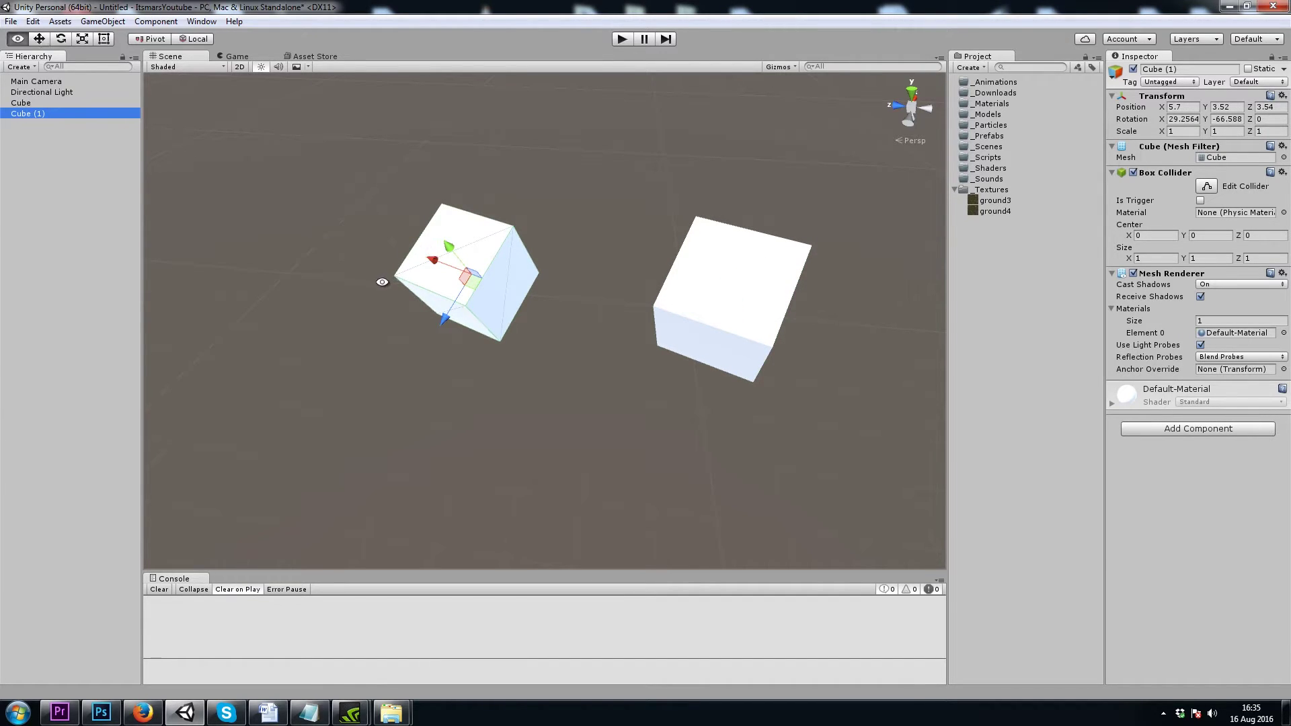
{"action": "key", "text": "alt+shift+a"}
{"action": "key", "text": "alt+shift+a"}
{"action": "key", "text": "alt+shift+a"}
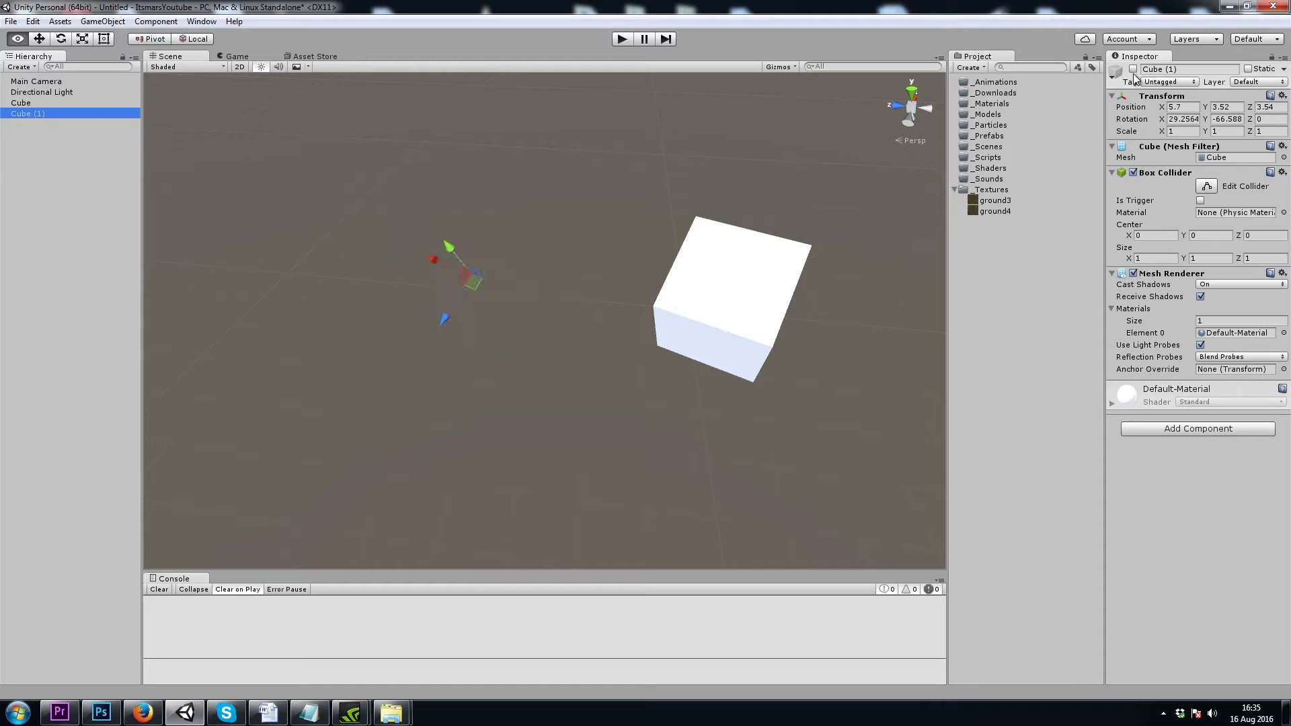
{"action": "key", "text": "alt+shift+a"}
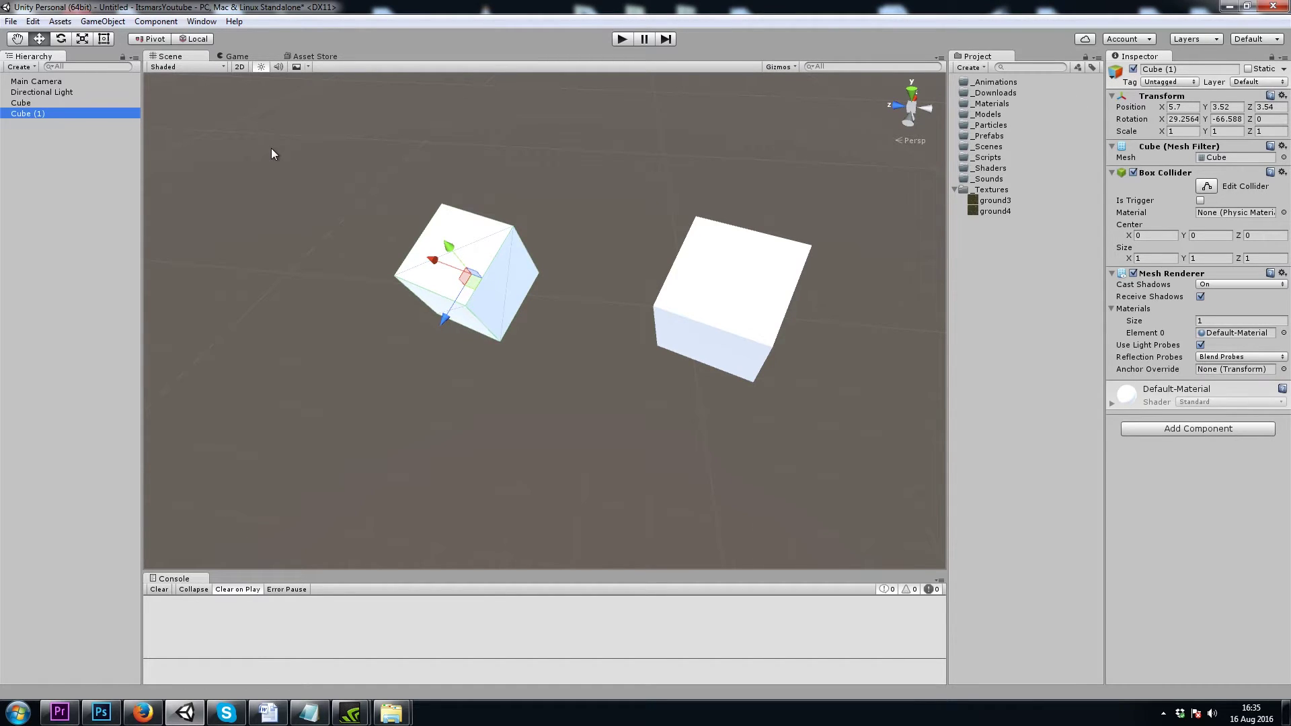
{"action": "key", "text": "Delete"}
{"action": "left_click", "coordinate": [31, 103]}
Drag the Cube from the Hierarchy into _Prefabs to make it a prefab.
{"action": "key", "text": "f"}
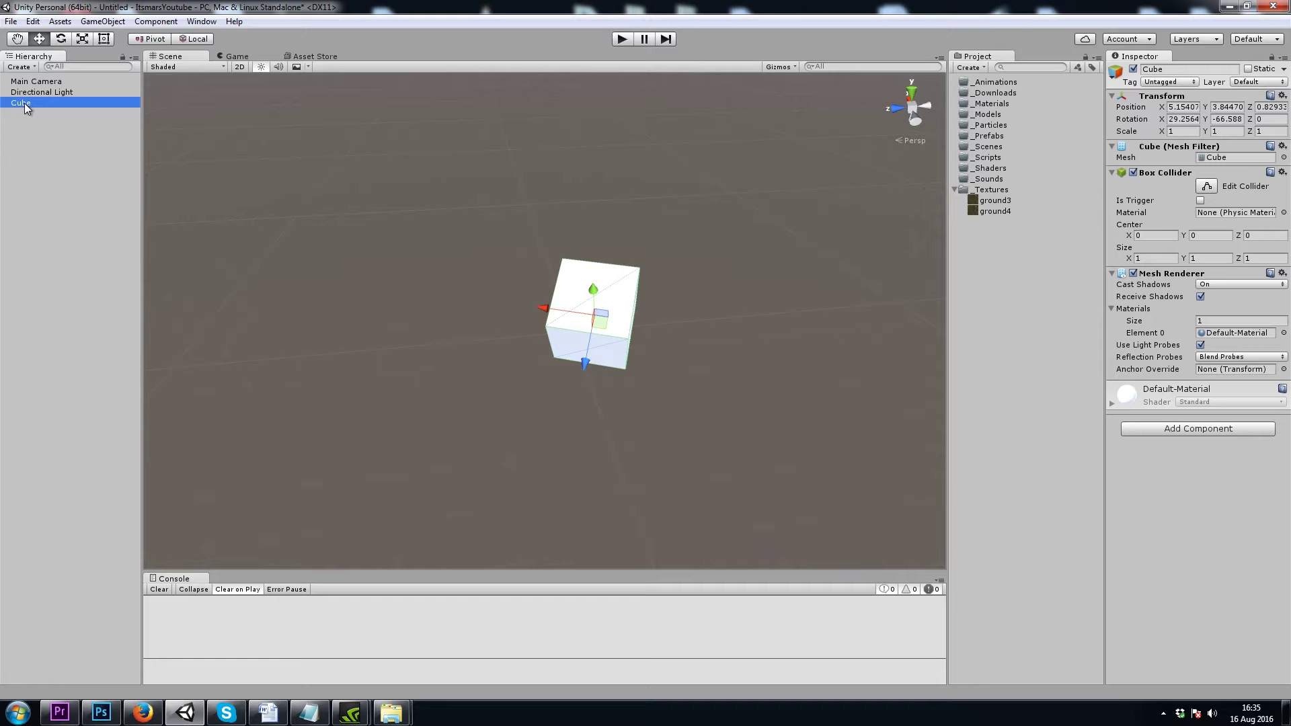
{"action": "left_click_drag", "start_coordinate": [25, 108], "coordinate": [998, 138]}
{"action": "key", "text": "f"}
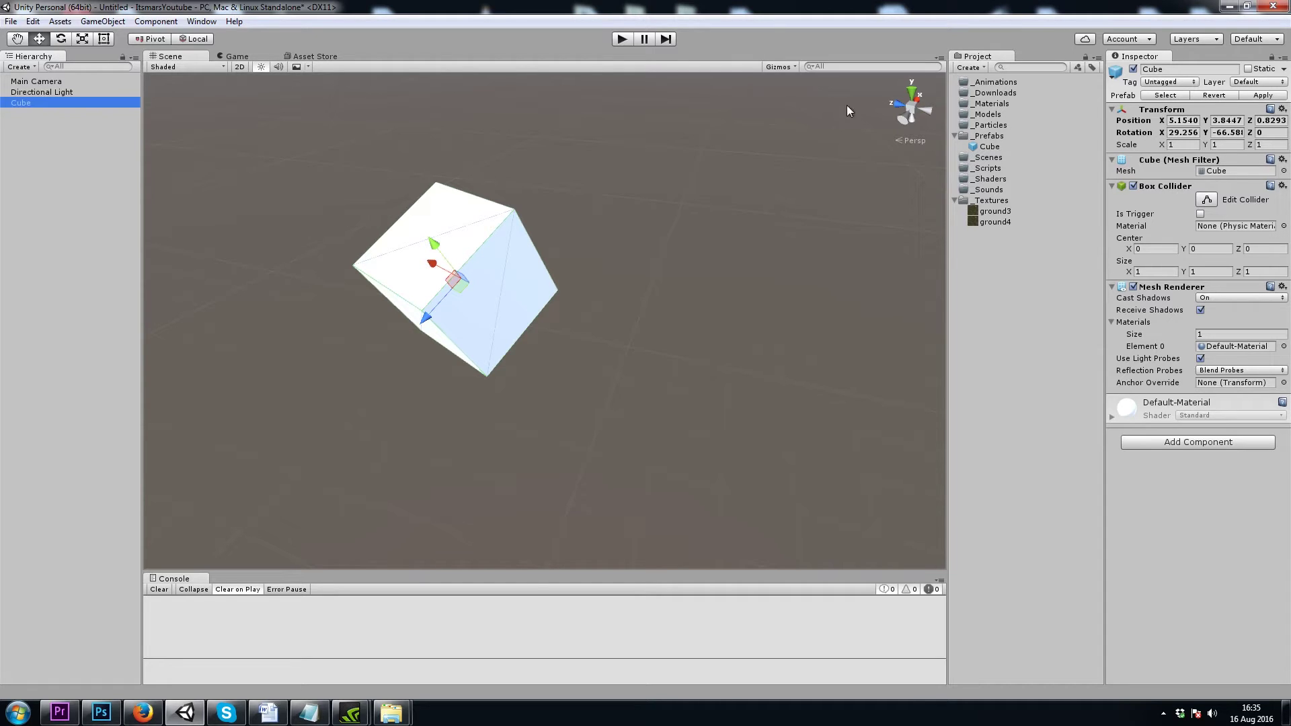
Drop the ground3 texture onto the cube, creating a ground3 material in _Textures/Materials.
{"action": "left_click", "coordinate": [998, 223]}
{"action": "left_click", "coordinate": [481, 275]}
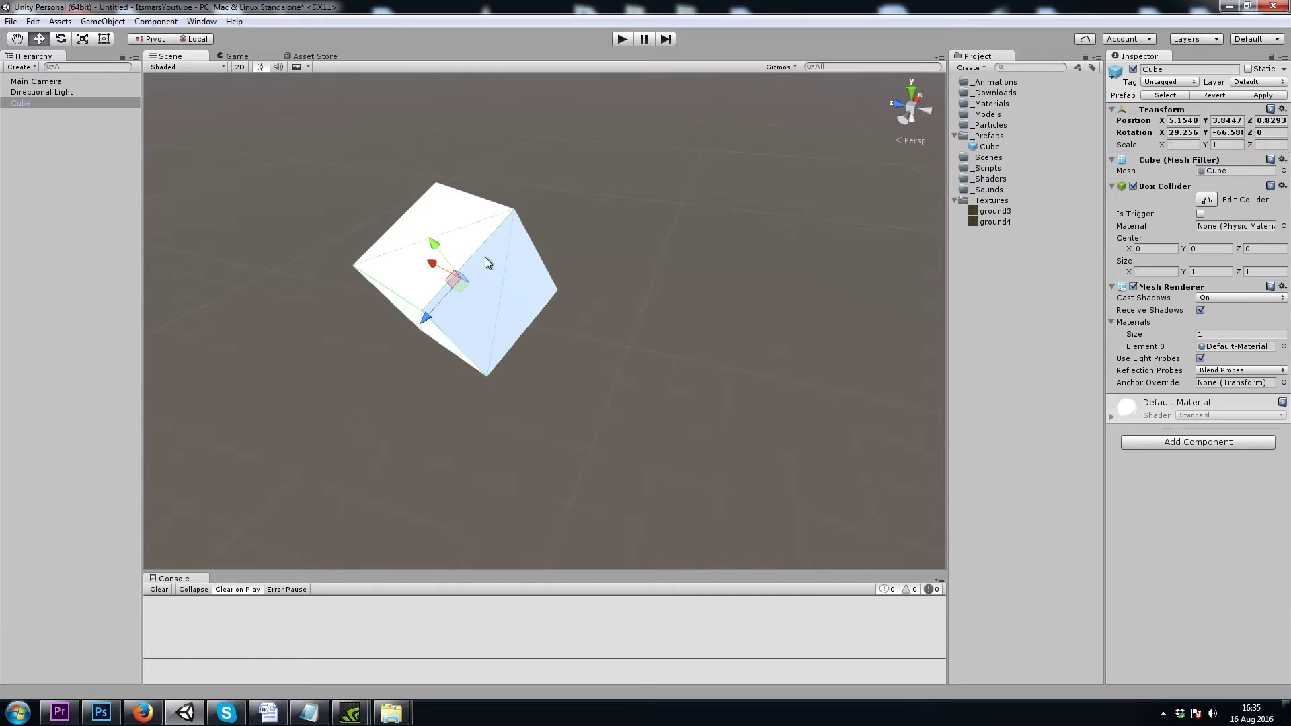
{"action": "left_click_drag", "start_coordinate": [1000, 213], "coordinate": [493, 267]}
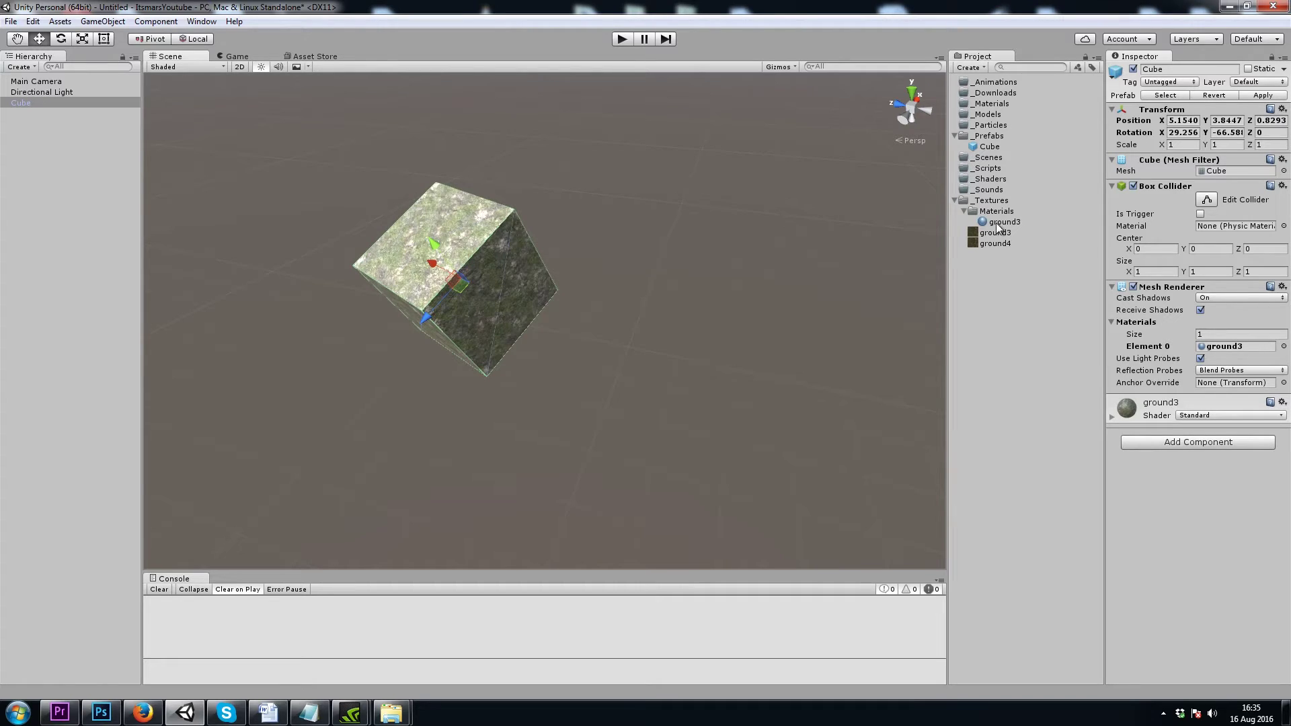
{"action": "left_click", "coordinate": [989, 224]}
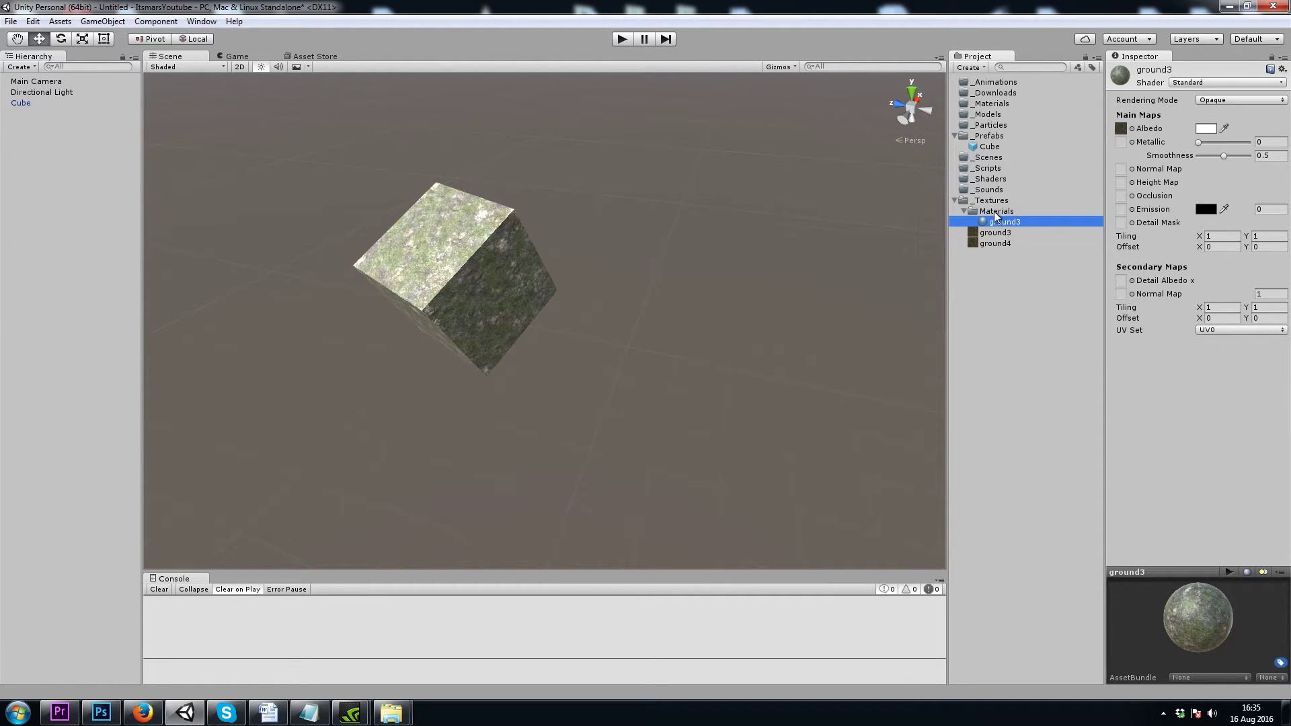
{"action": "left_click", "coordinate": [1219, 85]}
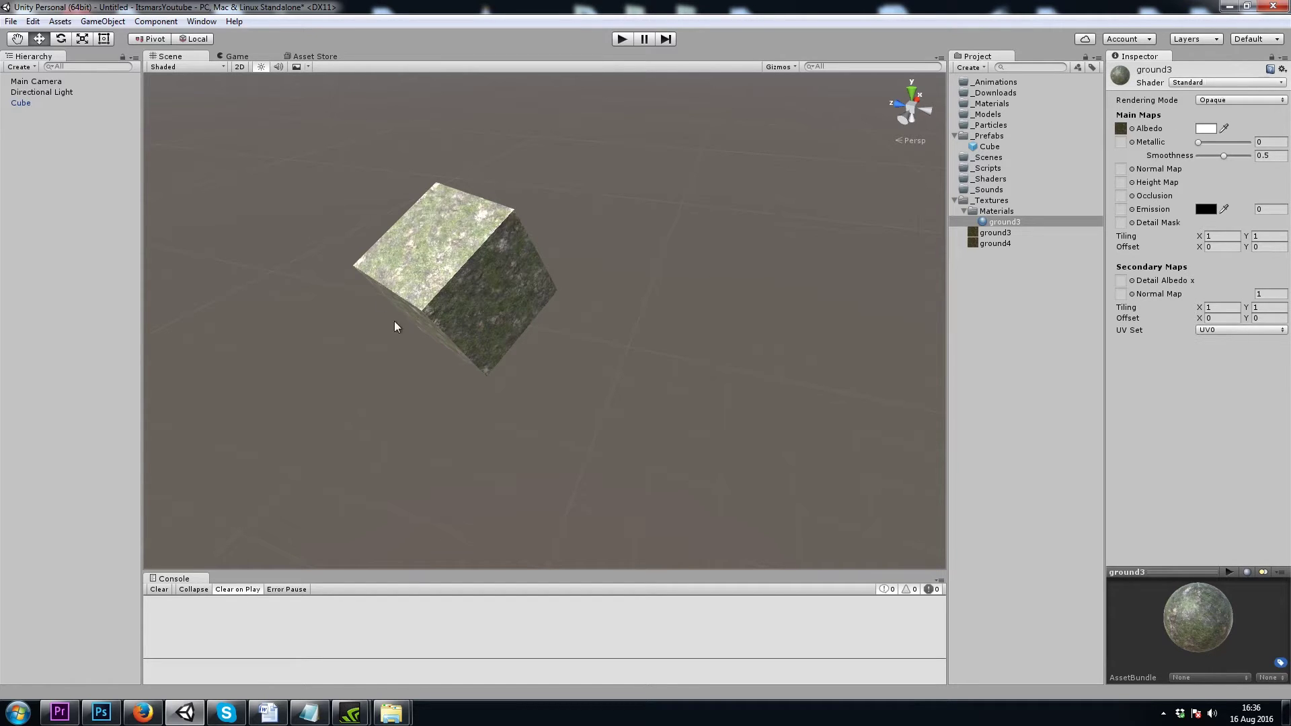
{"action": "left_click_drag", "start_coordinate": [519, 261], "coordinate": [354, 361], "text": "alt"}
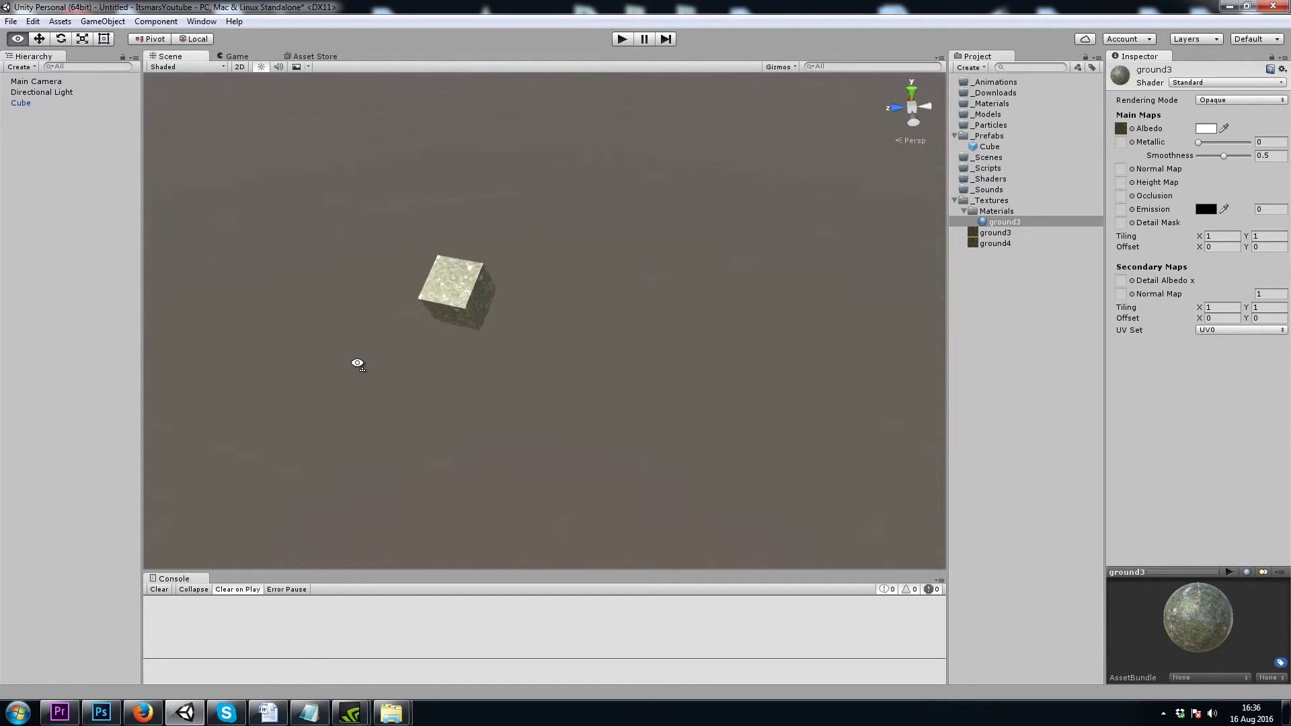
Reposition the Directional Light to about 9.267, 9.055, 3.629, rotated 45.93, 240.99, 0.
{"action": "left_click", "coordinate": [47, 82]}
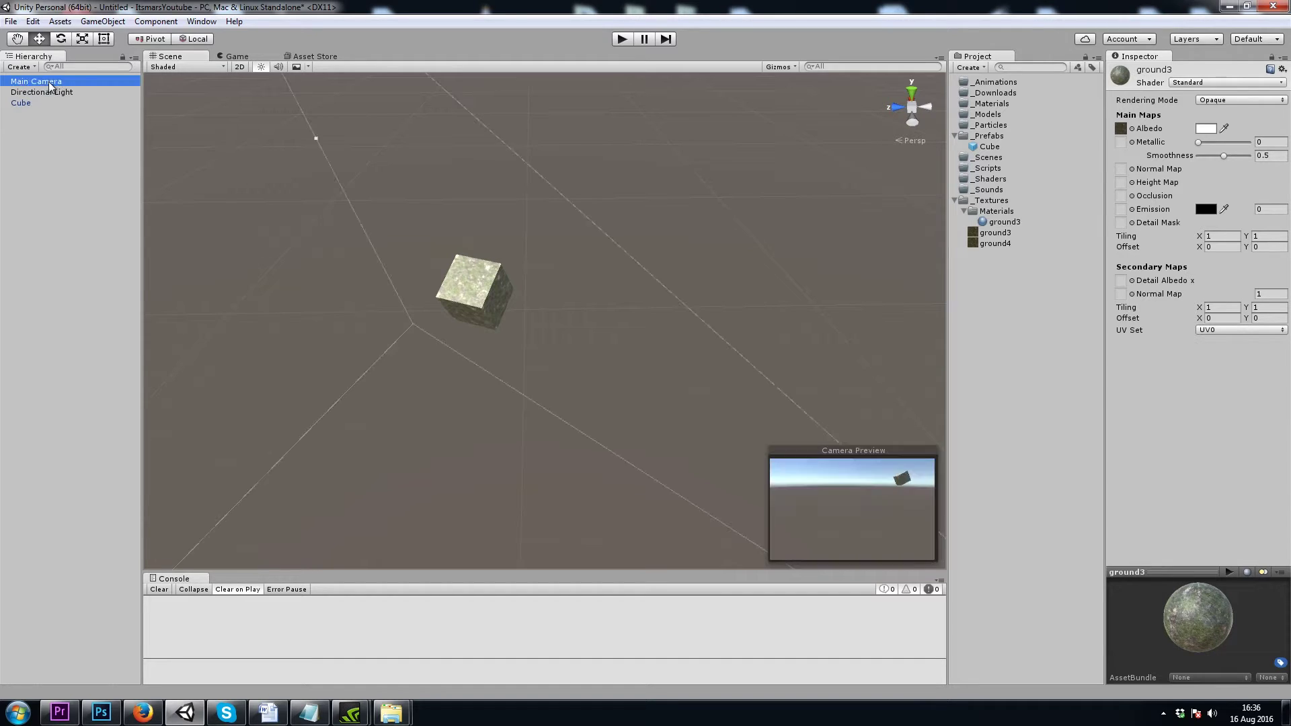
{"action": "left_click", "coordinate": [58, 92]}
{"action": "left_click", "coordinate": [20, 103]}
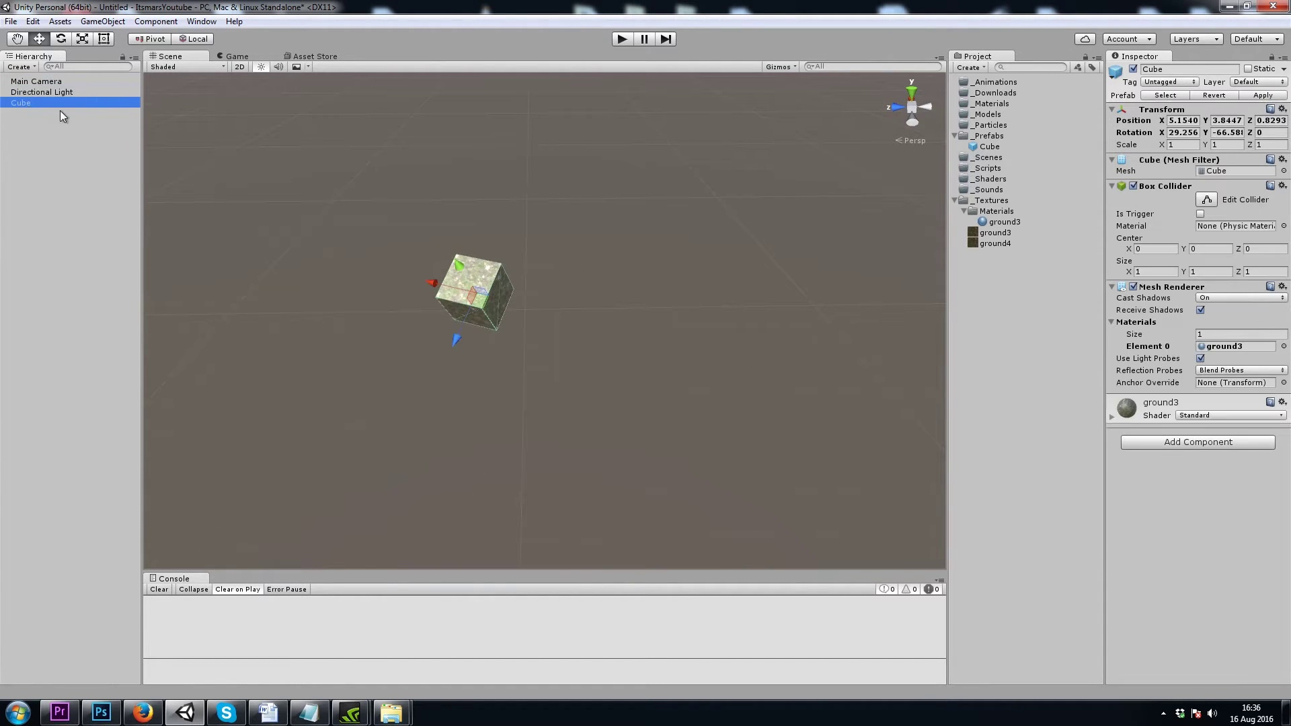
{"action": "left_click_drag", "start_coordinate": [402, 296], "coordinate": [464, 390], "text": "alt"}
{"action": "left_click", "coordinate": [59, 92]}
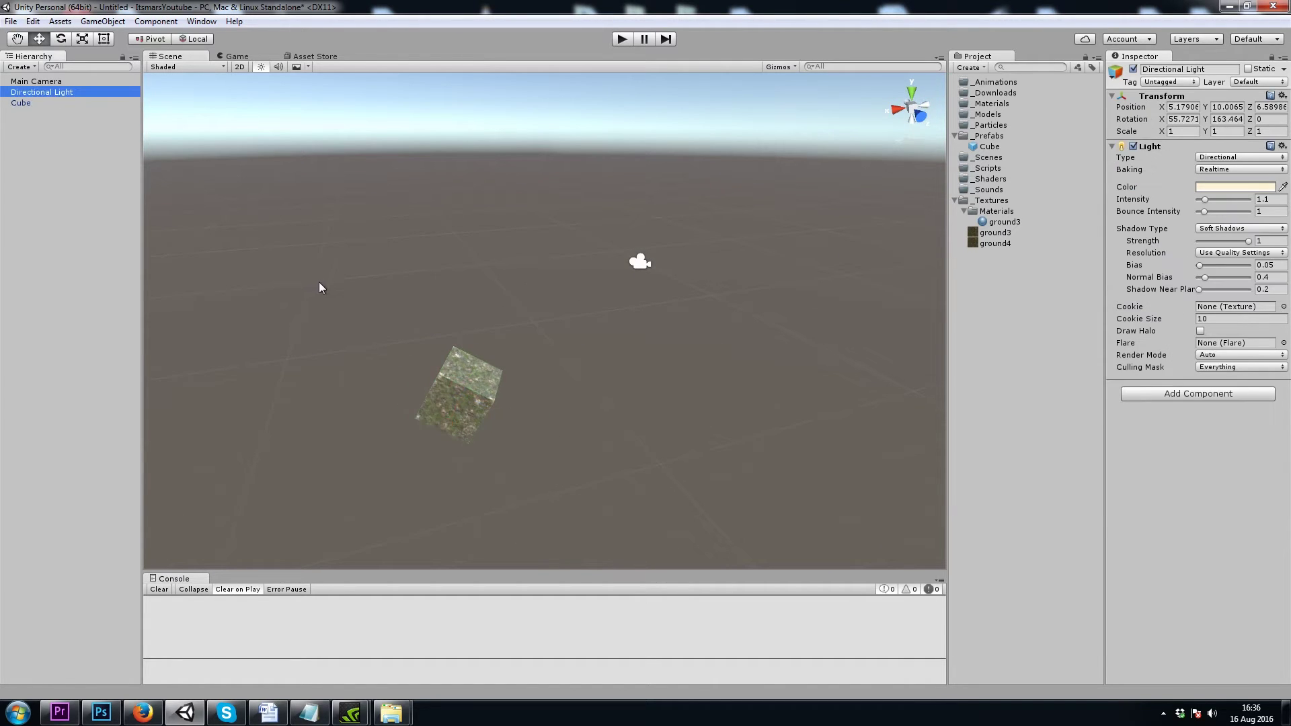
{"action": "left_click_drag", "start_coordinate": [320, 285], "coordinate": [498, 353], "text": "alt"}
{"action": "left_click_drag", "start_coordinate": [691, 330], "coordinate": [530, 301], "text": "alt"}
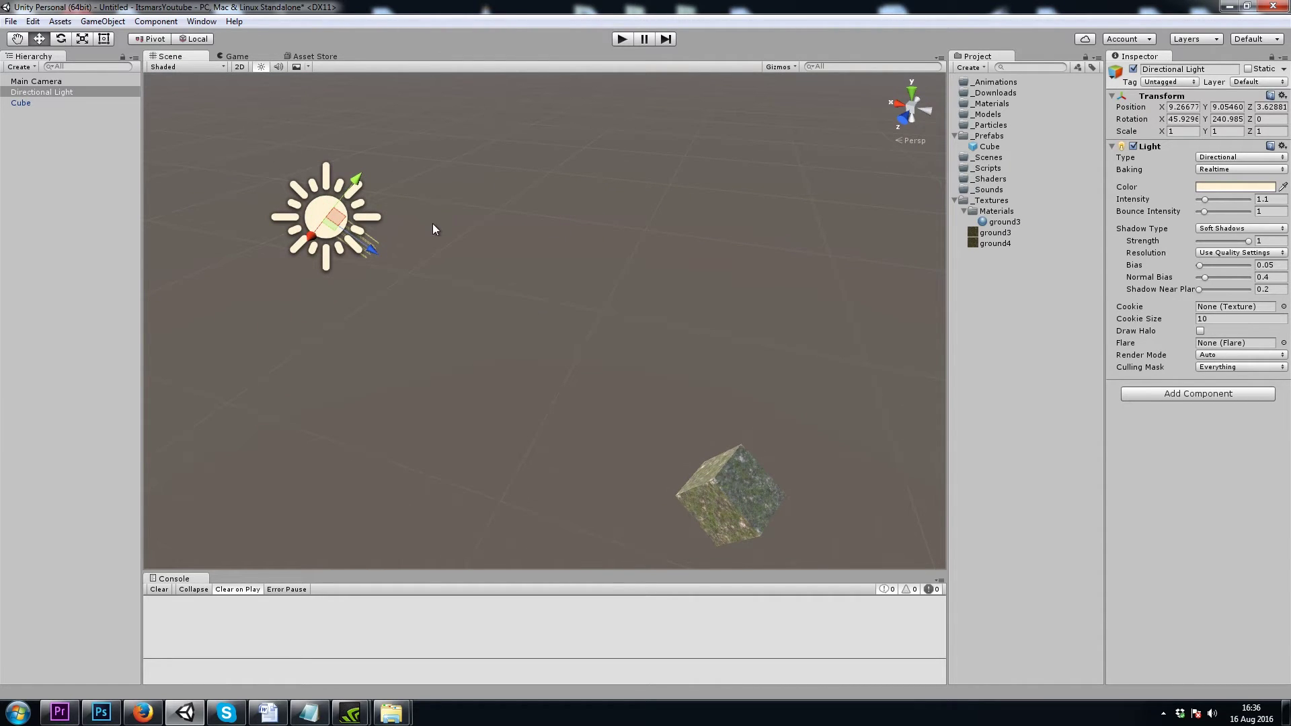
Dock the Lighting window beside the Inspector and set a flat Color ambient source at intensity 1.2.
{"action": "left_click", "coordinate": [201, 21]}
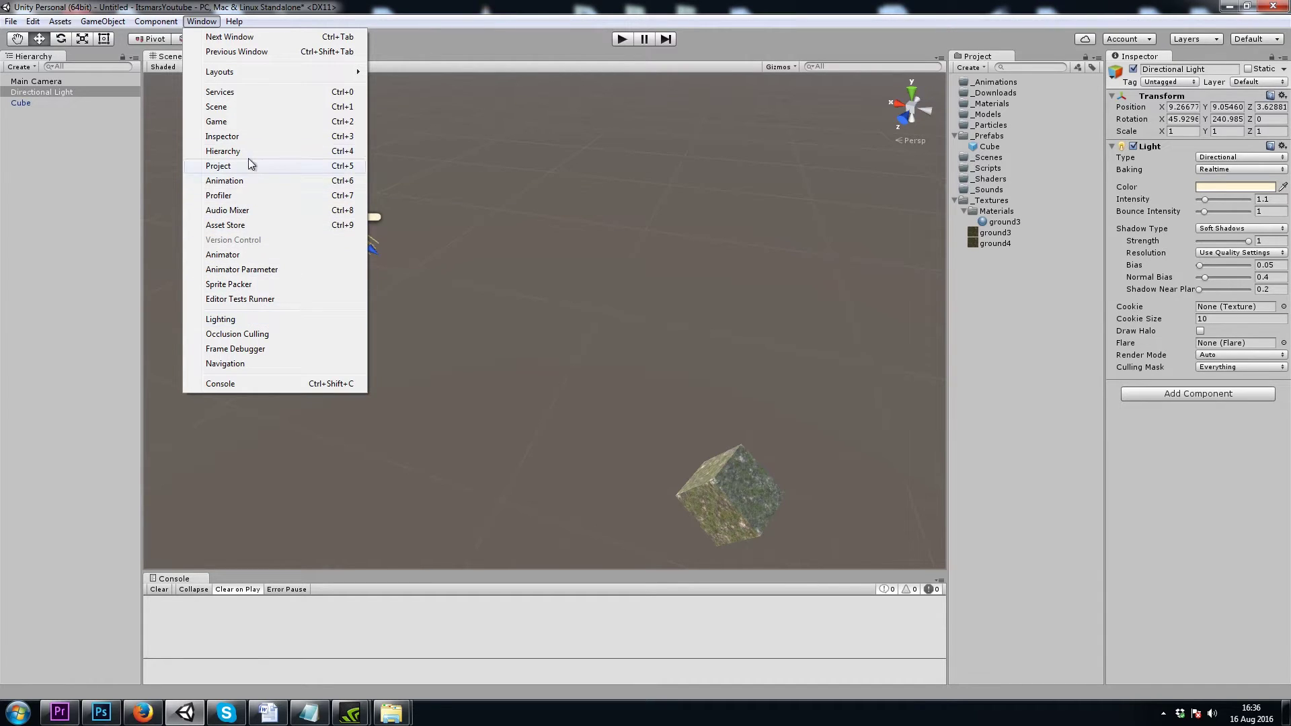
{"action": "left_click", "coordinate": [243, 319]}
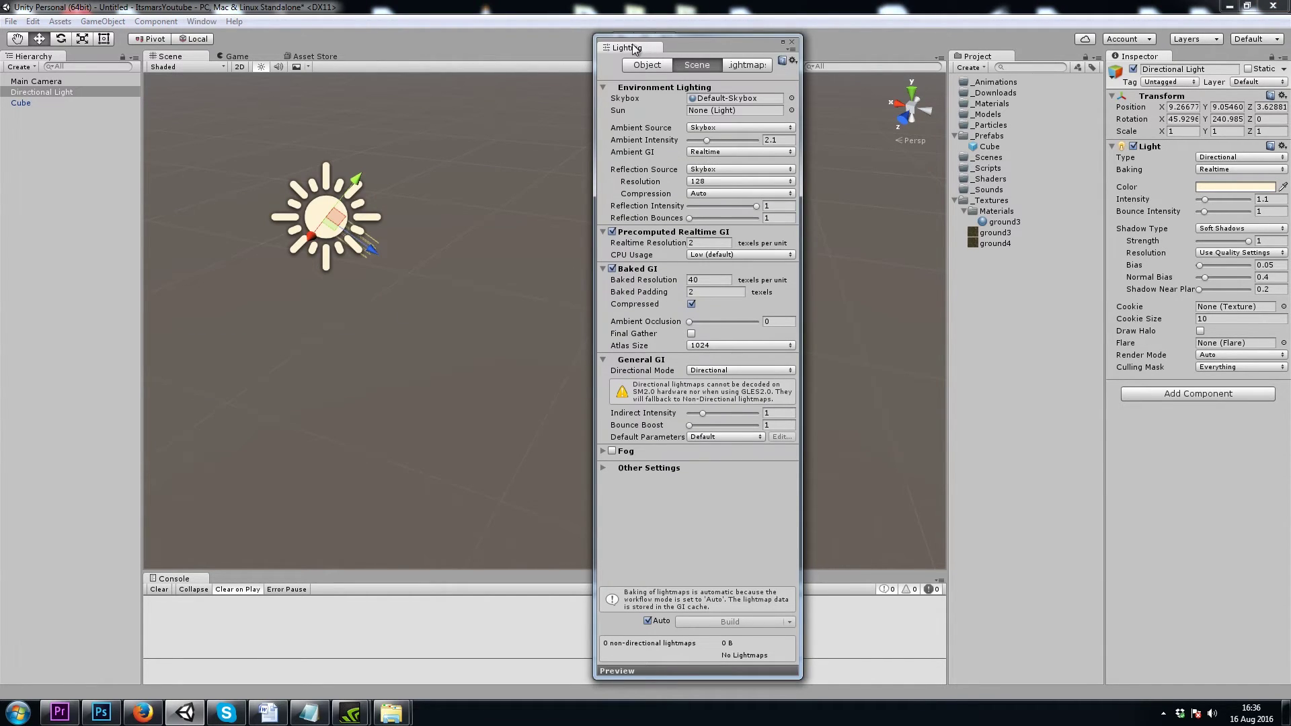
{"action": "left_click_drag", "start_coordinate": [637, 51], "coordinate": [1200, 58]}
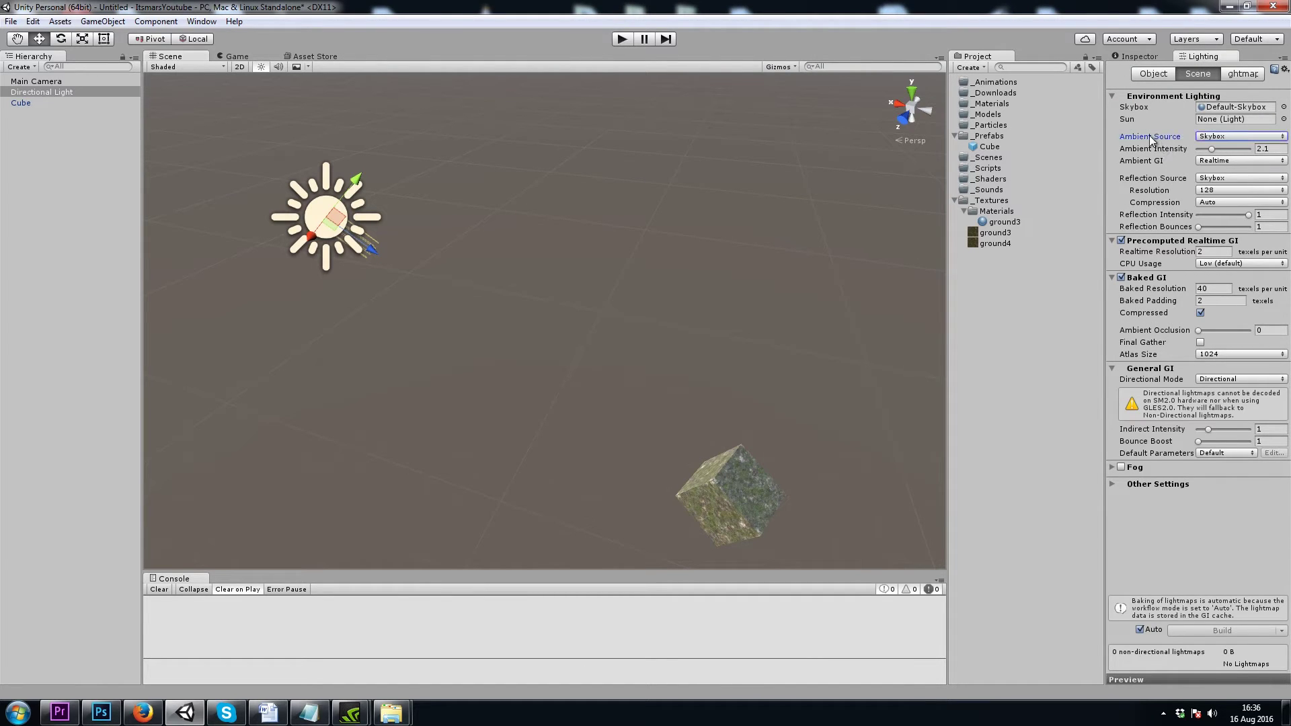
{"action": "left_click", "coordinate": [1208, 136]}
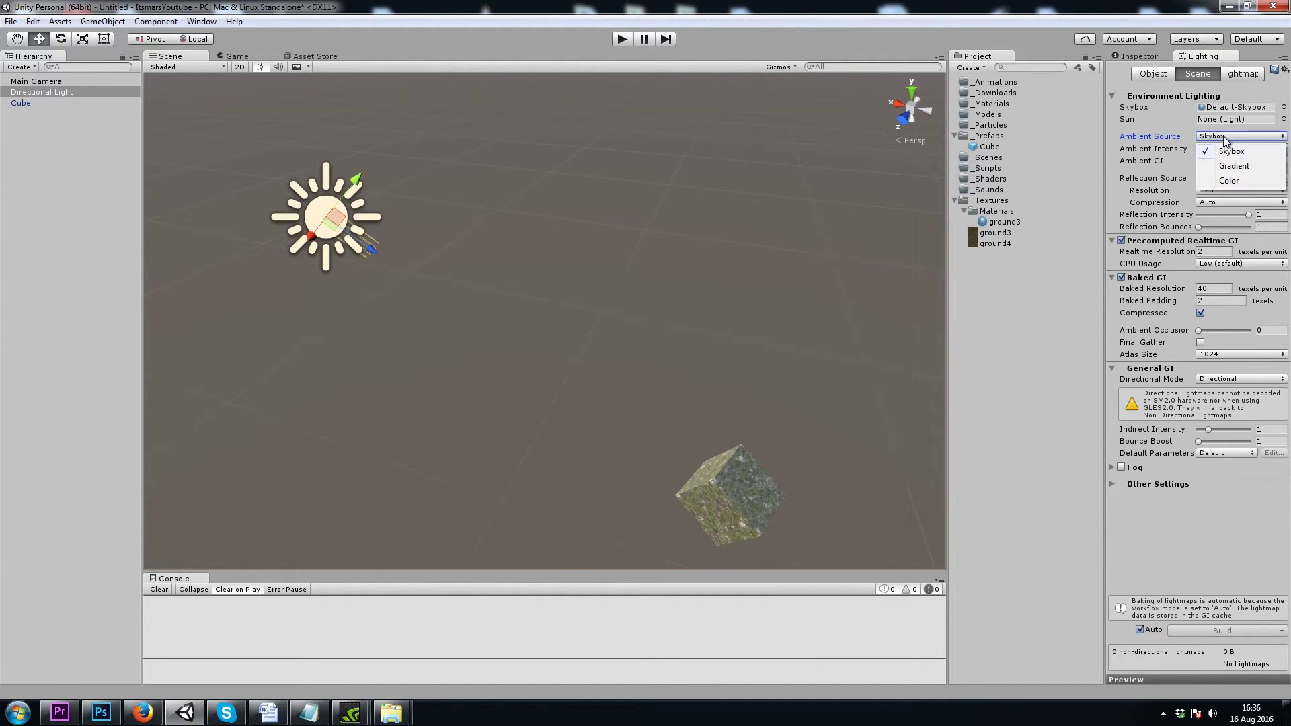
{"action": "left_click", "coordinate": [1228, 181]}
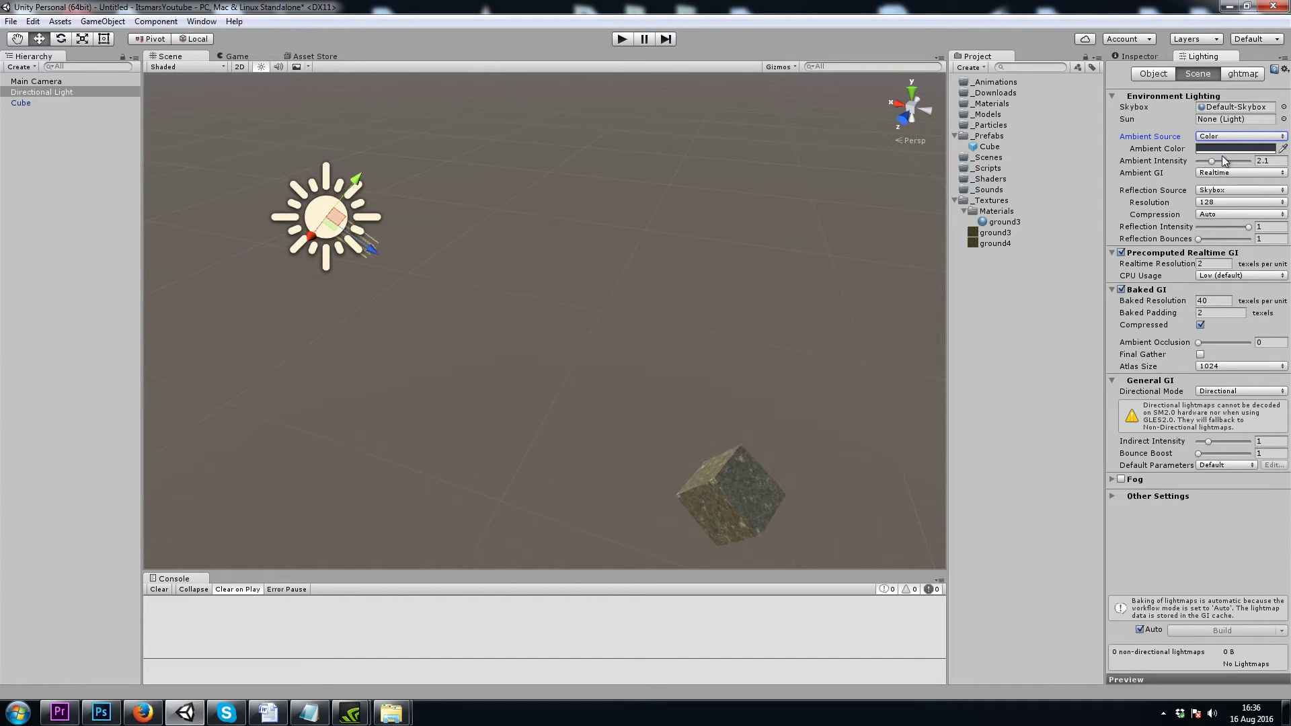
{"action": "mouse_move", "coordinate": [1214, 162]}
{"action": "left_mouse_down"}
{"action": "mouse_move", "coordinate": [1222, 168]}
{"action": "mouse_move", "coordinate": [1208, 163]}
{"action": "left_mouse_up"}
Dim the Directional Light's intensity to 0.7, then return to the Lighting settings.
{"action": "left_click", "coordinate": [1134, 57]}
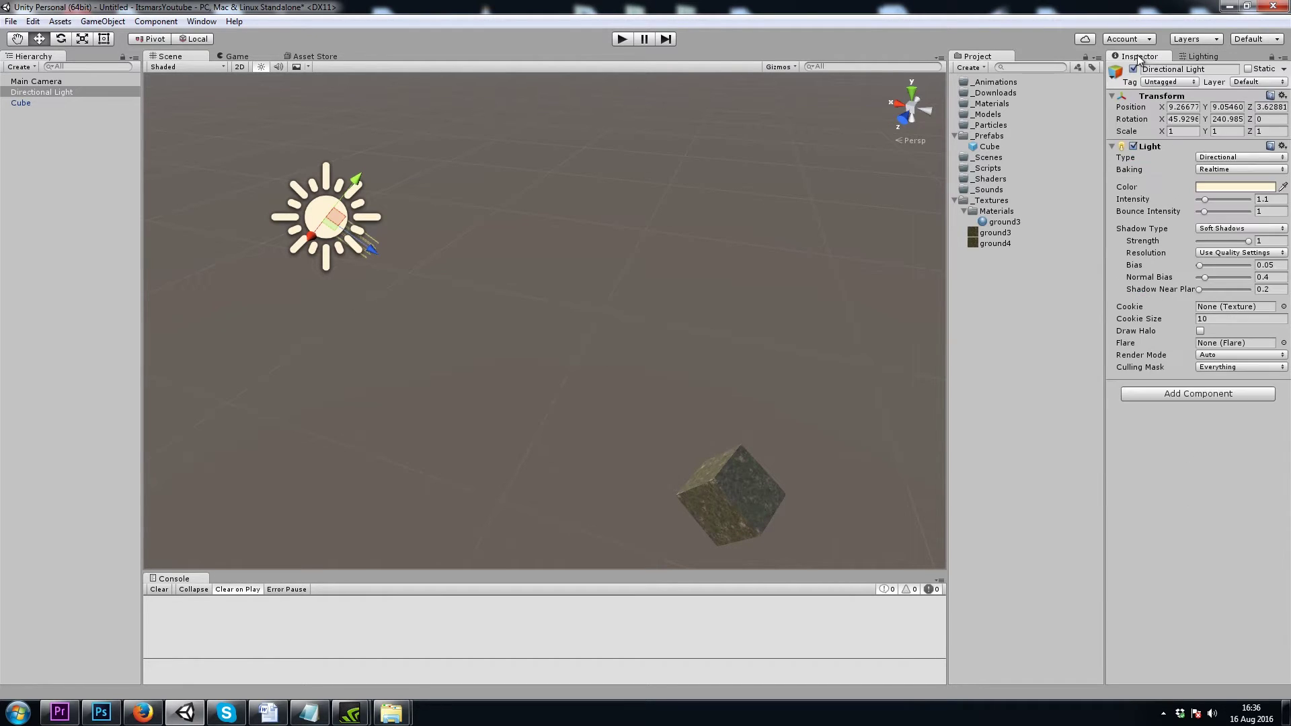
{"action": "left_click", "coordinate": [1205, 200]}
{"action": "left_click_drag", "start_coordinate": [1206, 201], "coordinate": [1203, 200]}
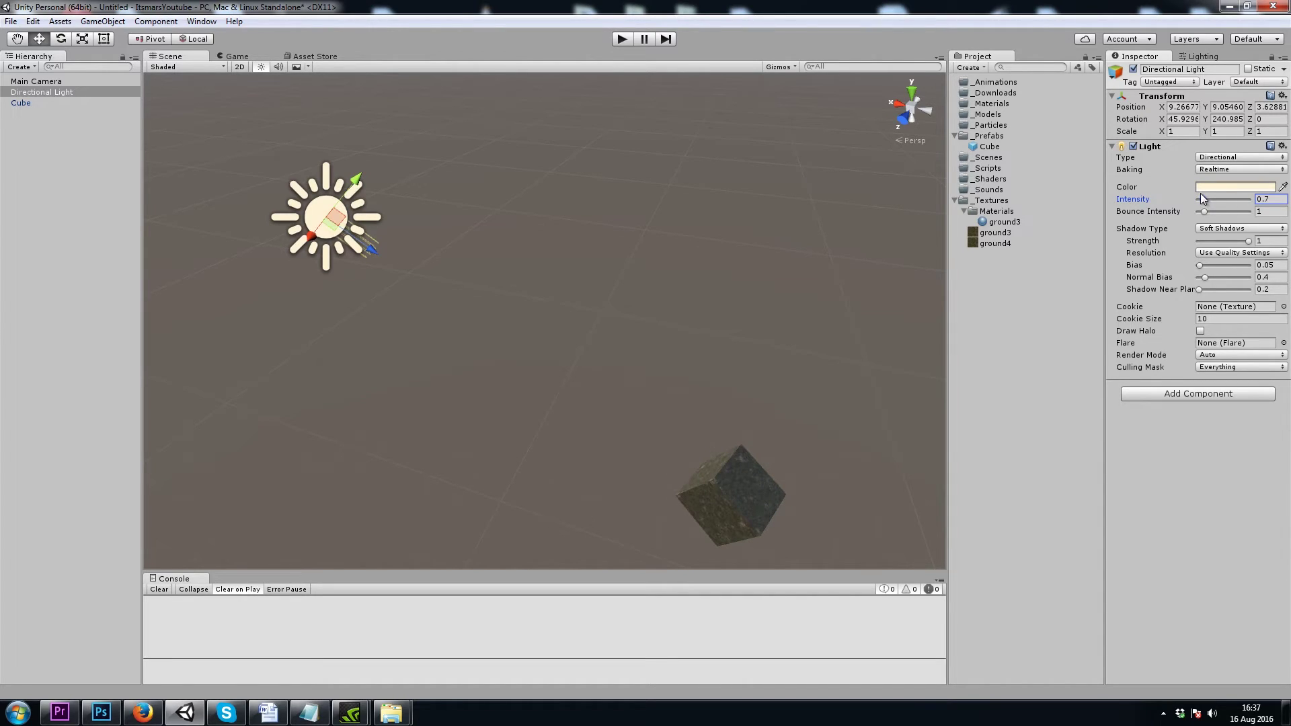
{"action": "left_click", "coordinate": [1204, 55]}
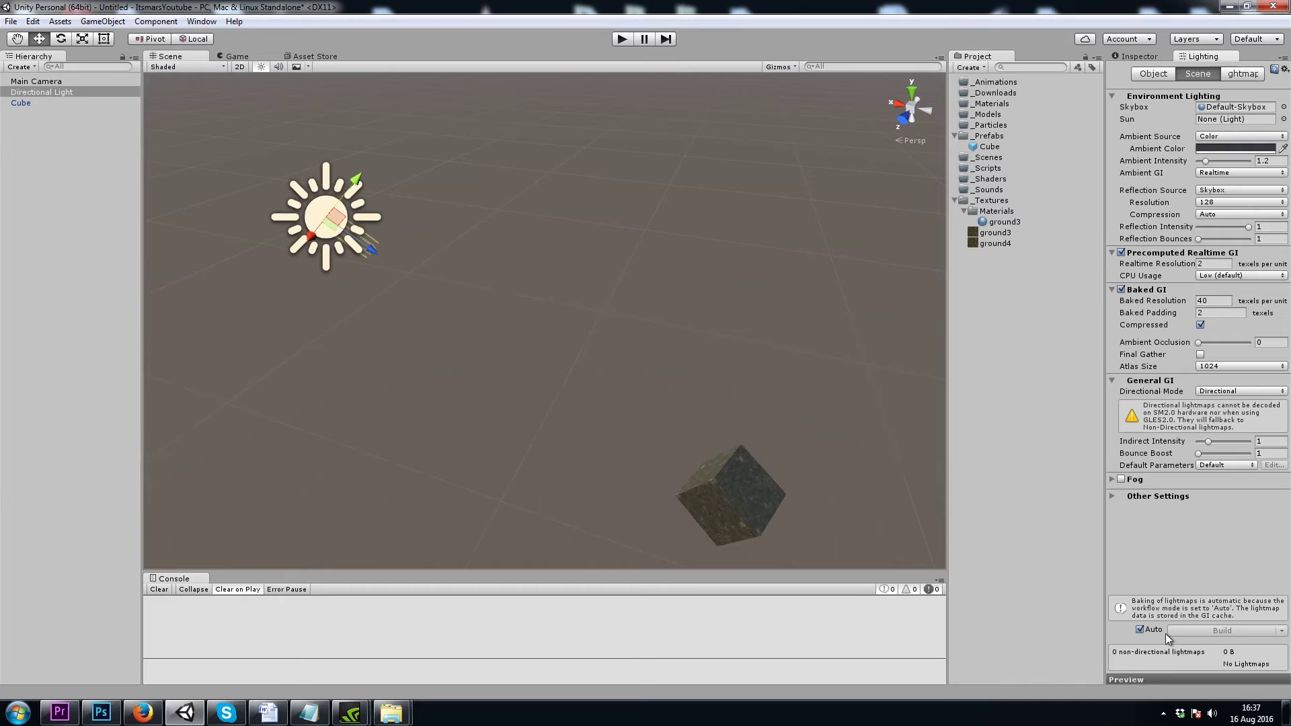
Uncheck Auto lightmap baking, then test-delete Cube during Play and stop play to restore it.
{"action": "left_click", "coordinate": [1141, 630]}
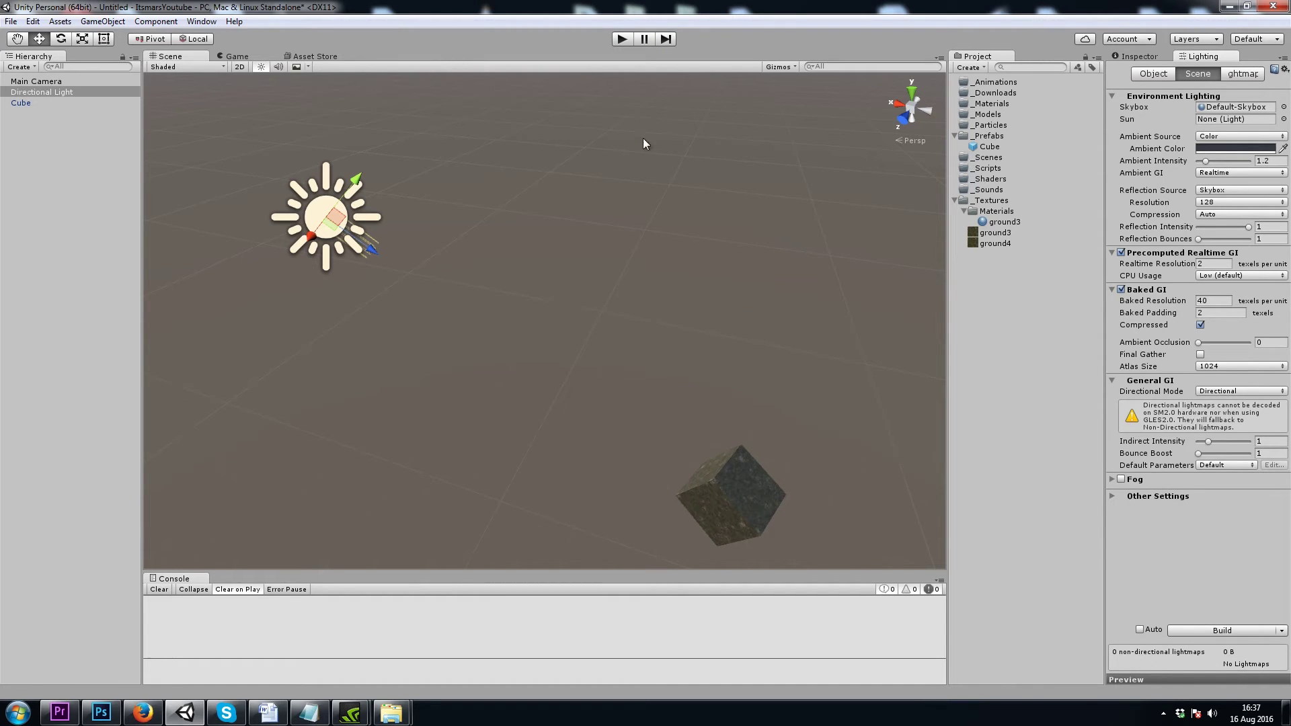
{"action": "left_click", "coordinate": [623, 39]}
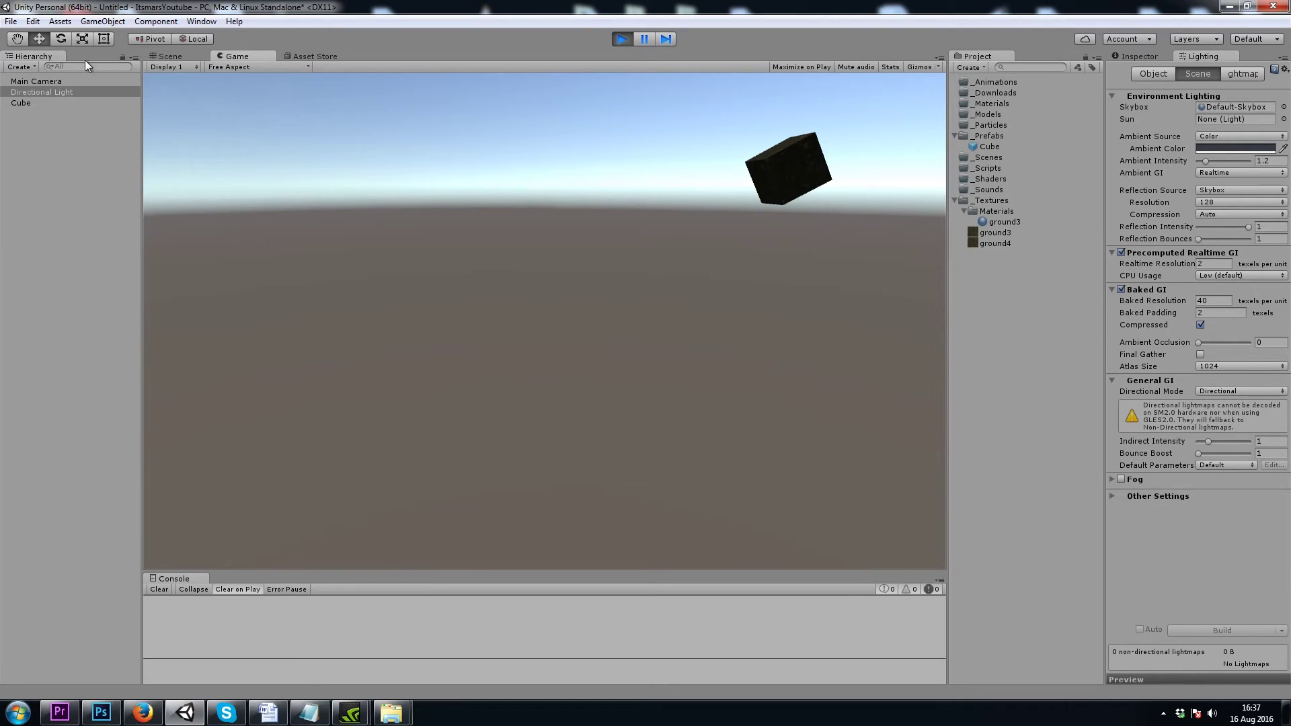
{"action": "left_click", "coordinate": [20, 103]}
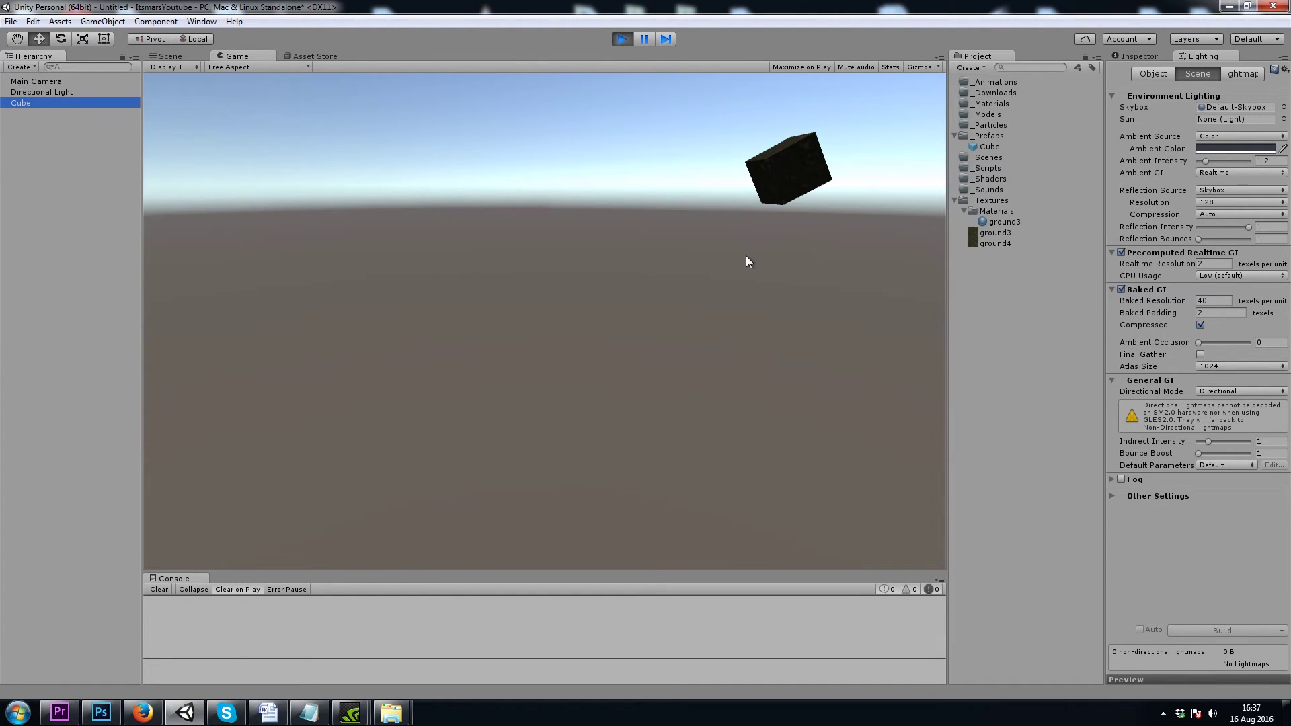
{"action": "key", "text": "Delete"}
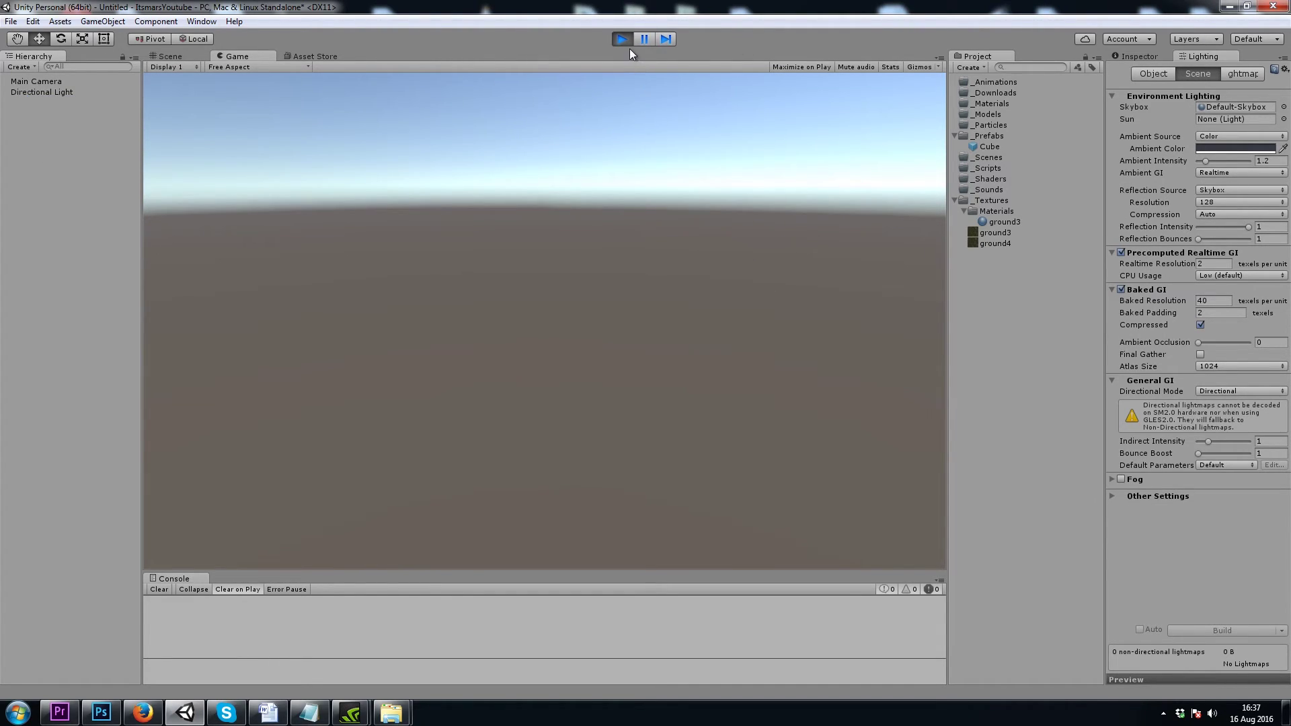
{"action": "left_click", "coordinate": [622, 39]}
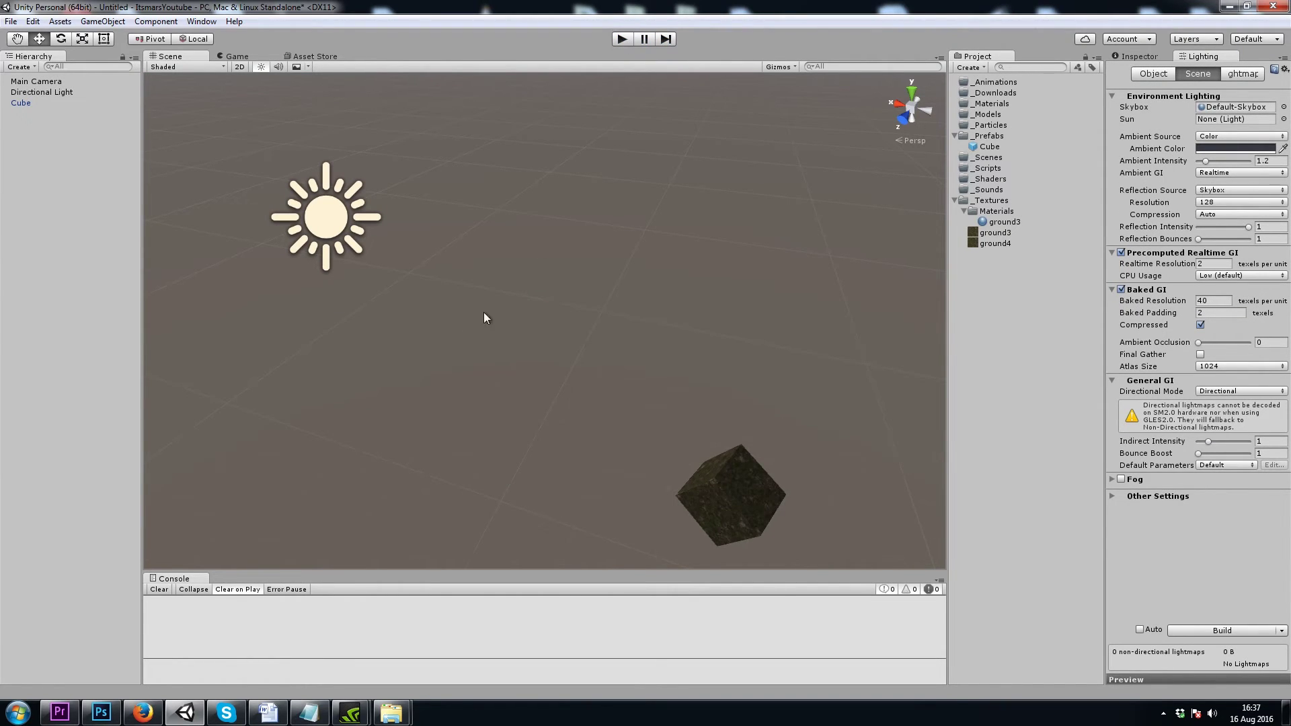
Duplicate Cube and parent the copy, Cube (1), under the original Cube.
{"action": "right_click_drag", "start_coordinate": [753, 441], "coordinate": [563, 246]}
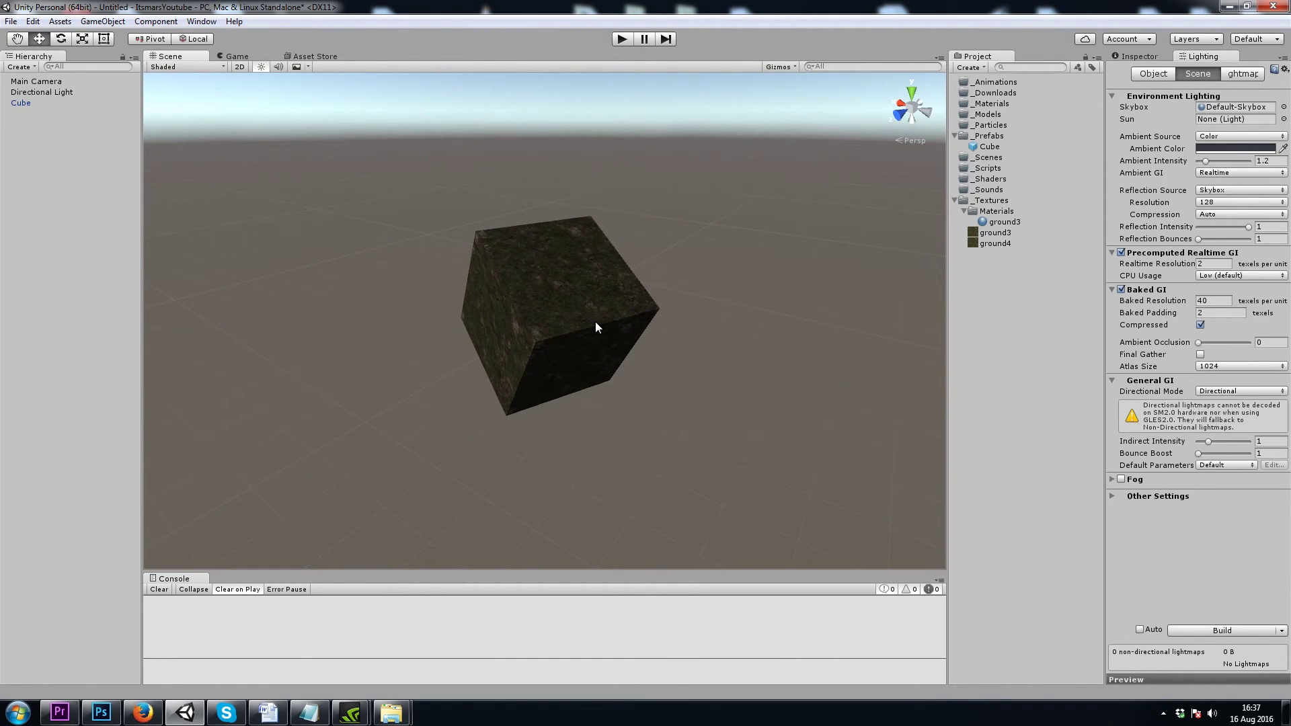
{"action": "right_click_drag", "start_coordinate": [652, 393], "coordinate": [723, 386]}
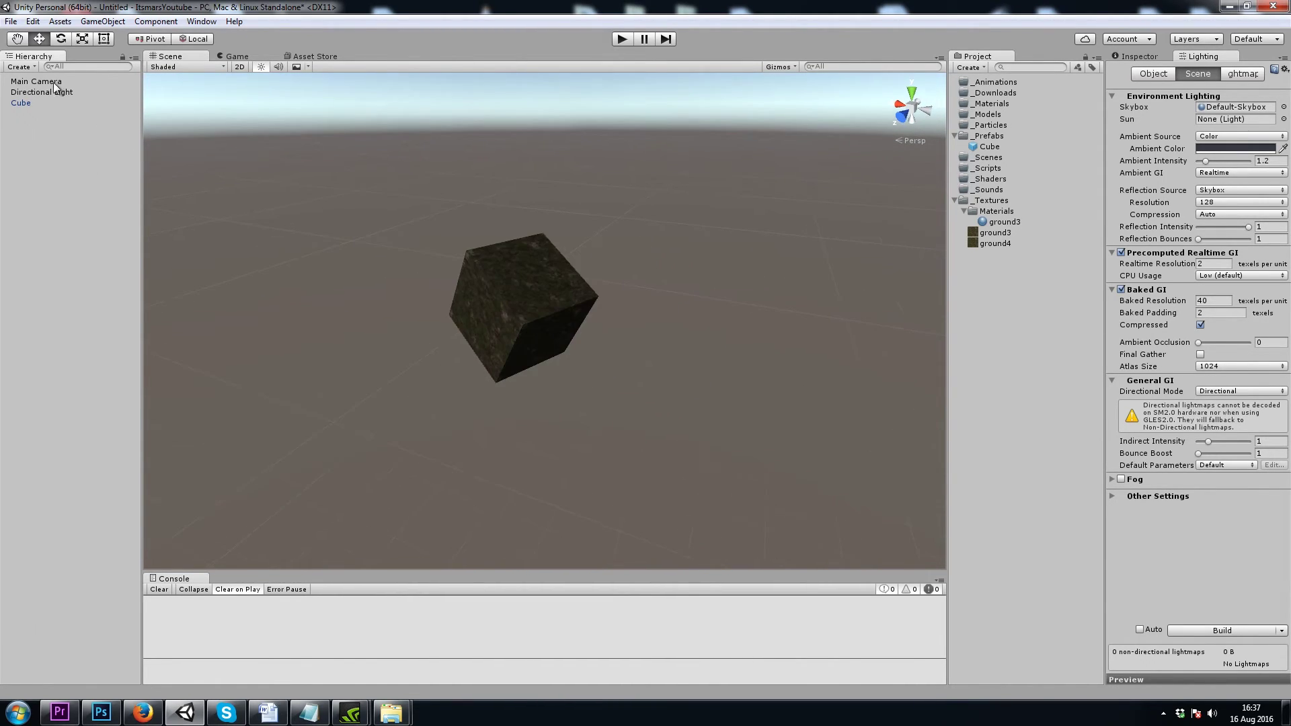
{"action": "left_click", "coordinate": [27, 104]}
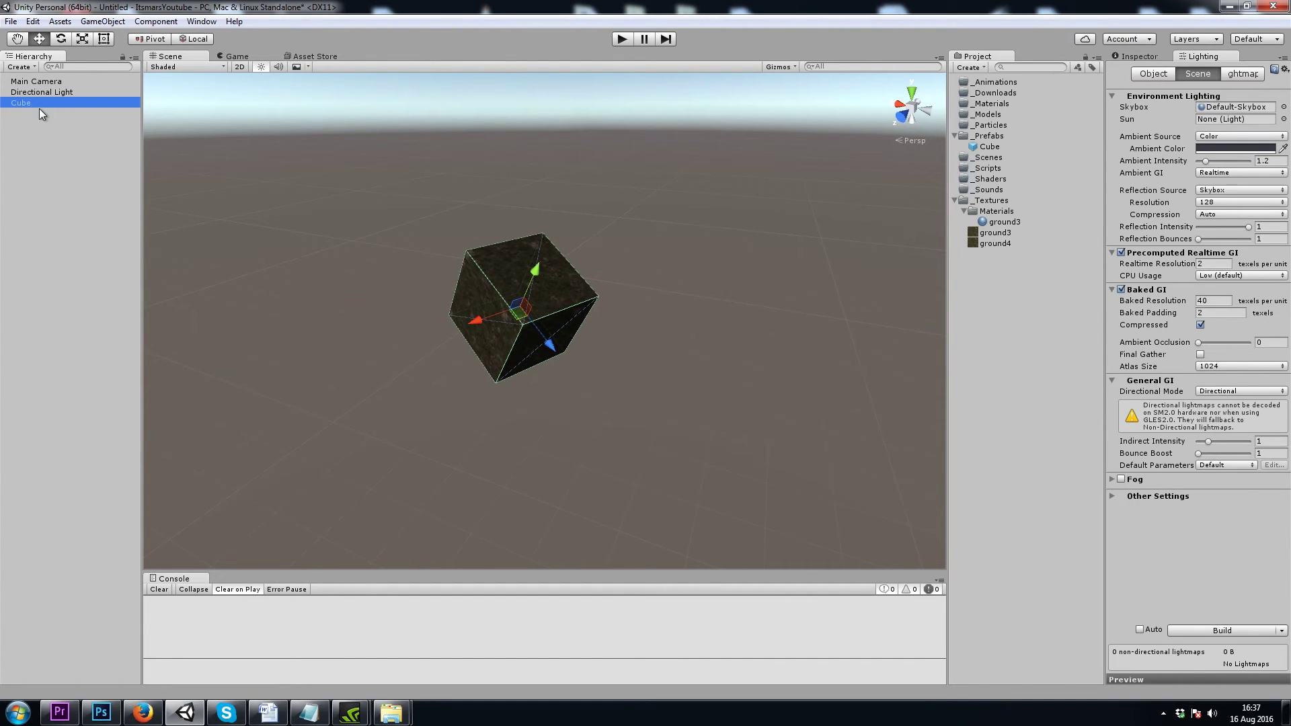
{"action": "key", "text": "ctrl+d"}
{"action": "left_click_drag", "start_coordinate": [27, 114], "coordinate": [37, 103]}
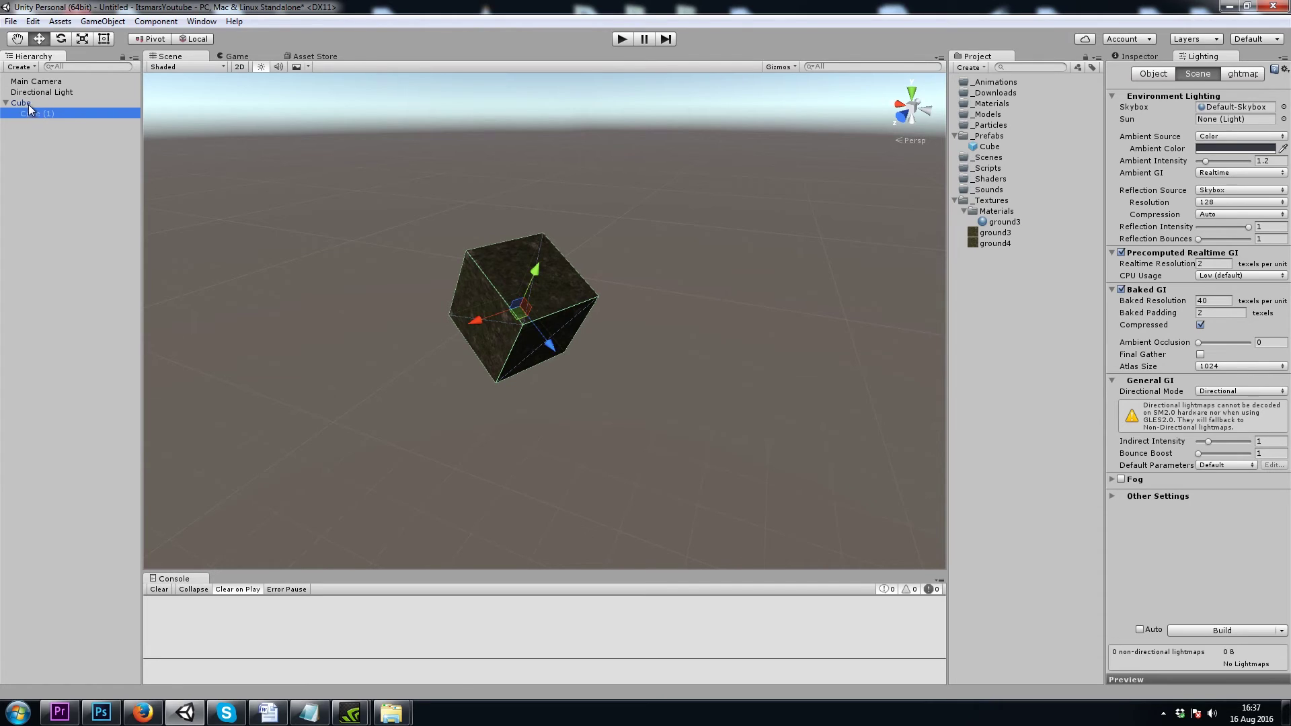
Set the parent Cube's Position to 5, 5, 5 in the Inspector.
{"action": "left_click", "coordinate": [29, 104]}
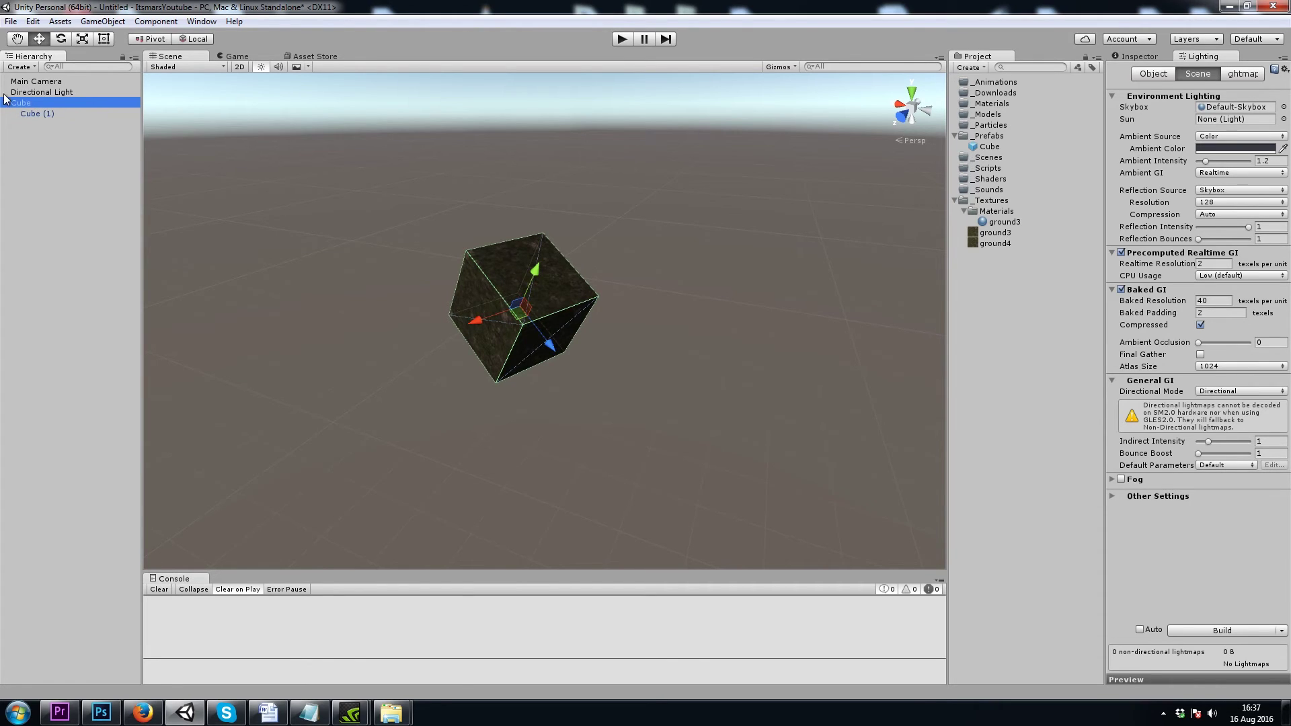
{"action": "left_click", "coordinate": [1139, 56]}
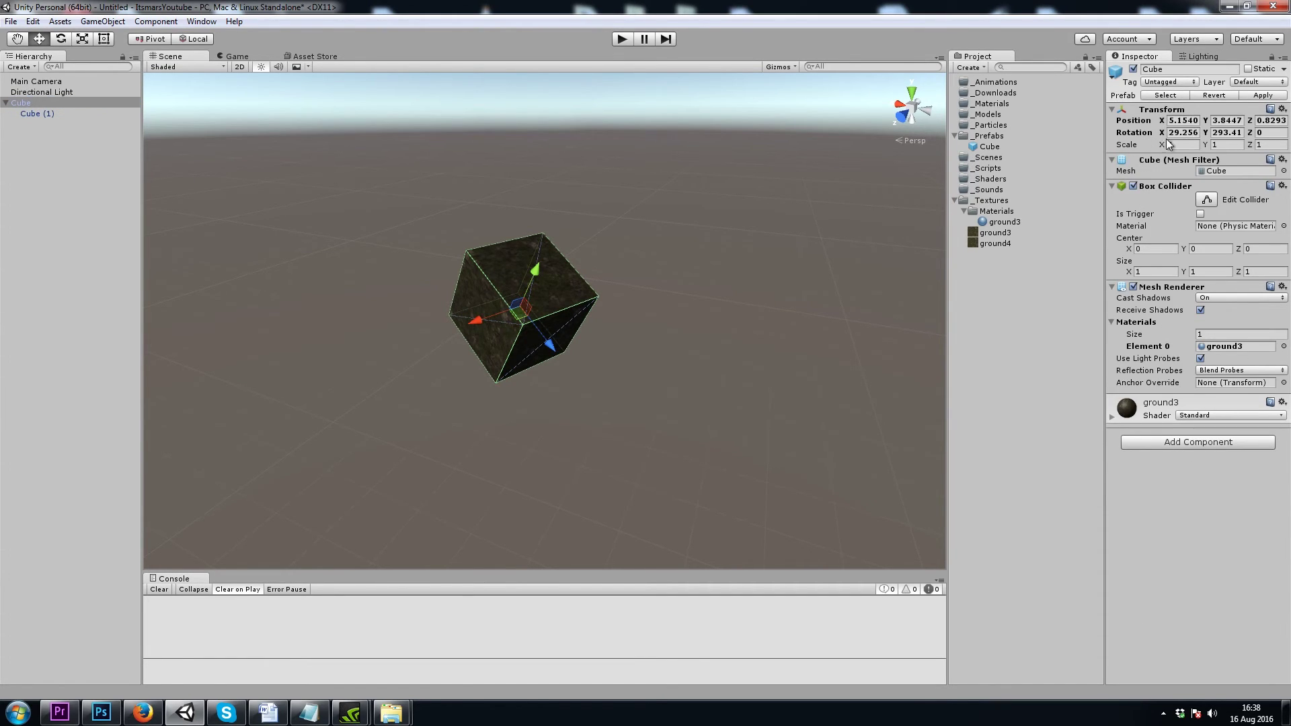
{"action": "left_click_drag", "start_coordinate": [668, 234], "coordinate": [633, 250], "text": "alt"}
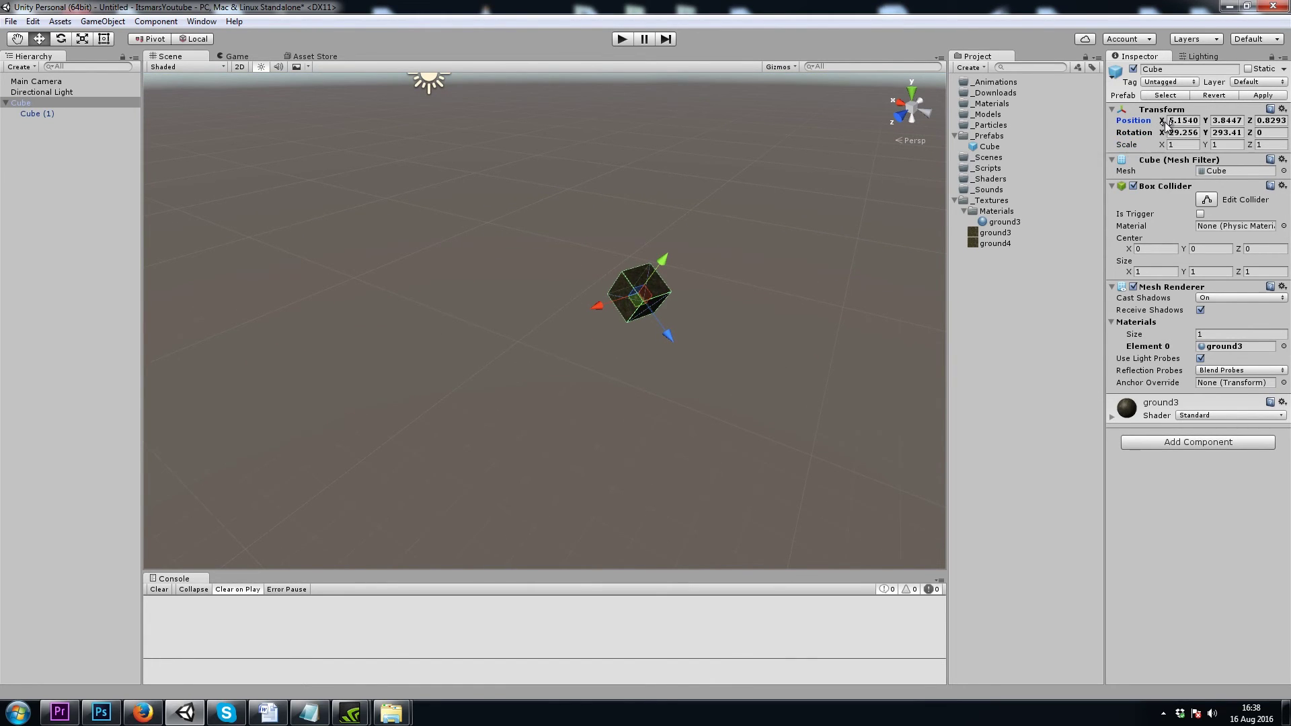
{"action": "left_click_drag", "start_coordinate": [1163, 121], "coordinate": [1190, 133]}
{"action": "key", "text": "BackSpace"}
{"action": "key", "text": "BackSpace"}
{"action": "key", "text": "BackSpace"}
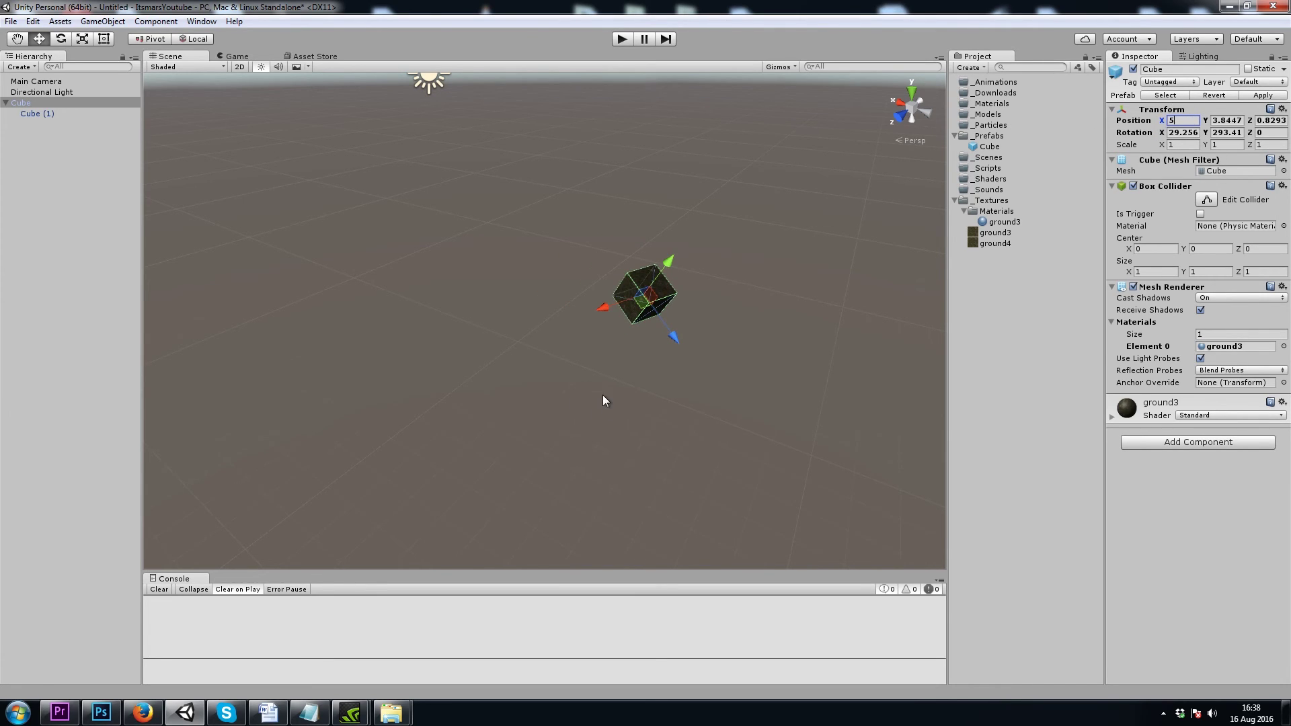
{"action": "left_click", "coordinate": [1234, 121]}
{"action": "type", "text": "5"}
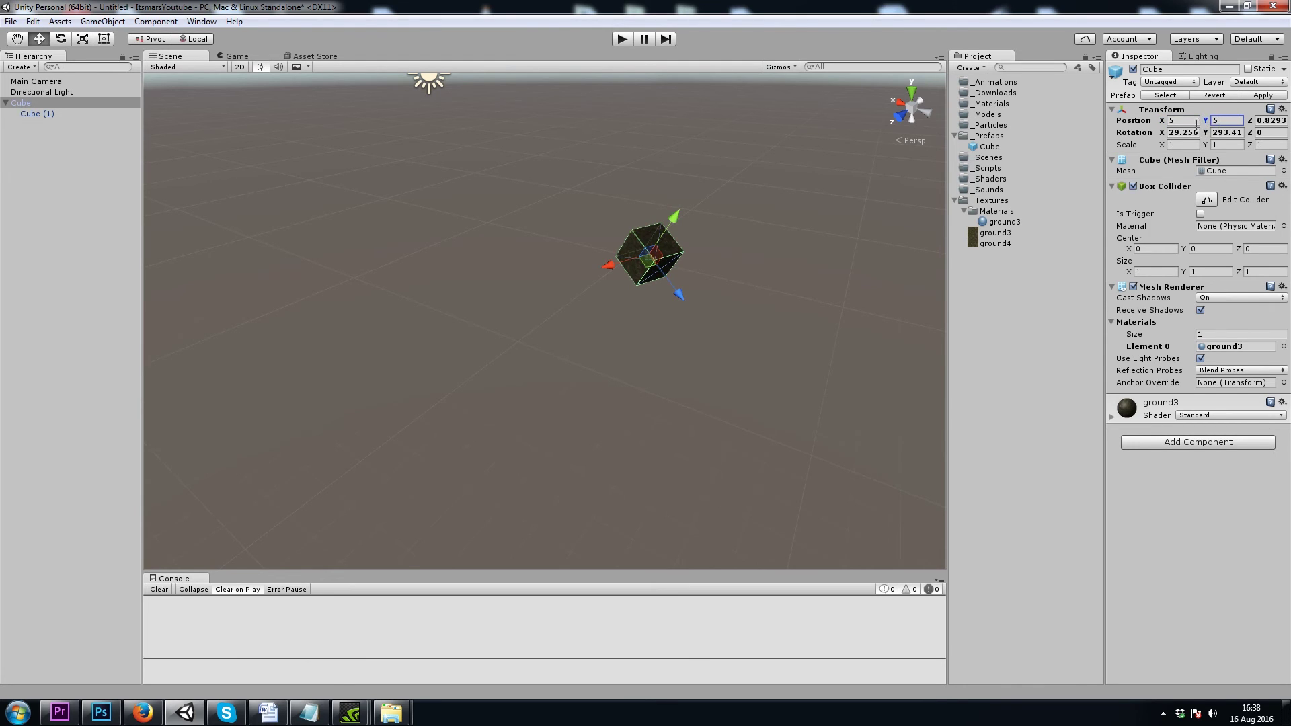
{"action": "left_click", "coordinate": [1268, 121]}
{"action": "type", "text": "5"}
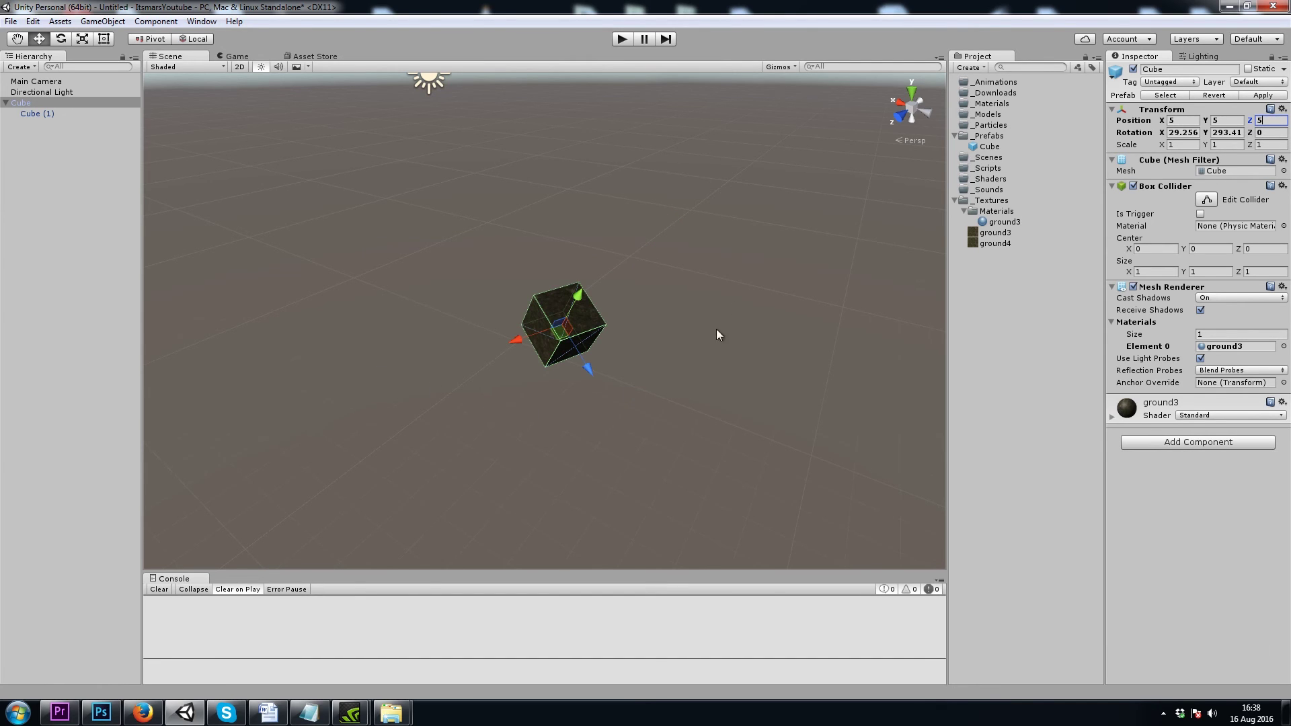
{"action": "right_click_drag", "start_coordinate": [640, 328], "coordinate": [891, 202]}
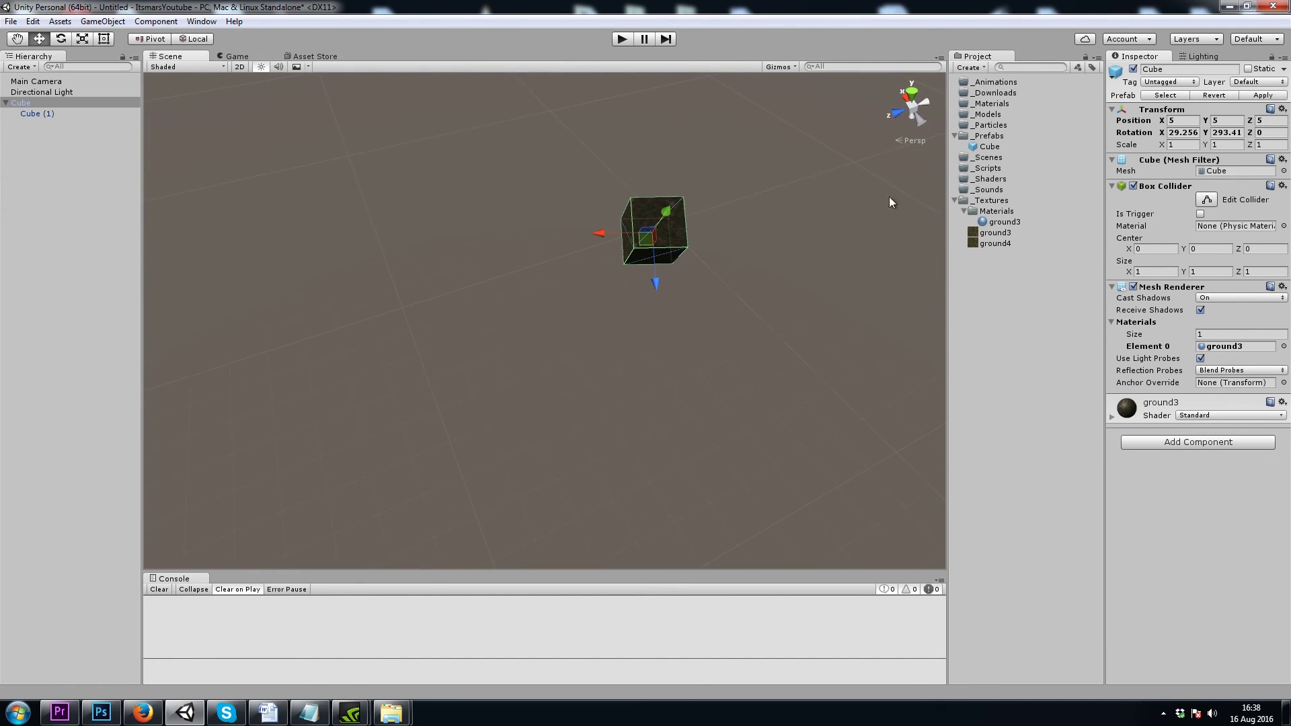
Set the child Cube (1)'s Z position to -5, correcting an initial -1 entry.
{"action": "left_click", "coordinate": [45, 114]}
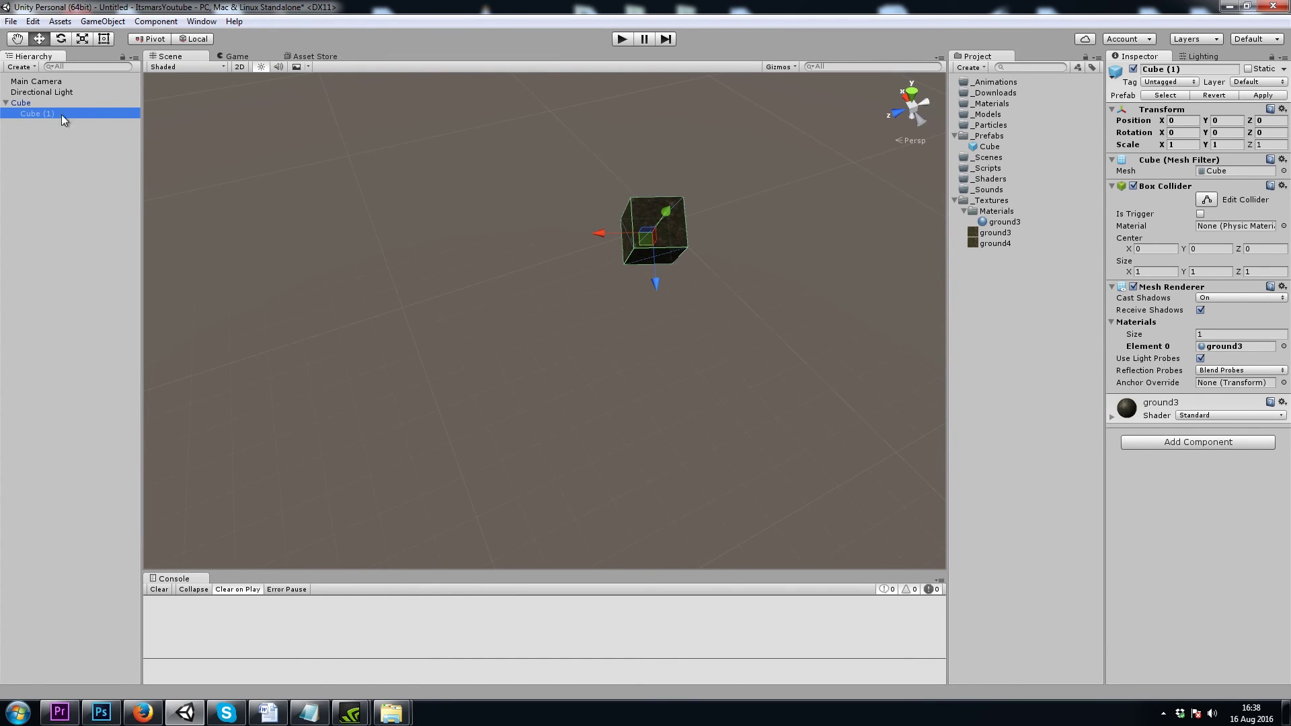
{"action": "left_click", "coordinate": [1261, 121]}
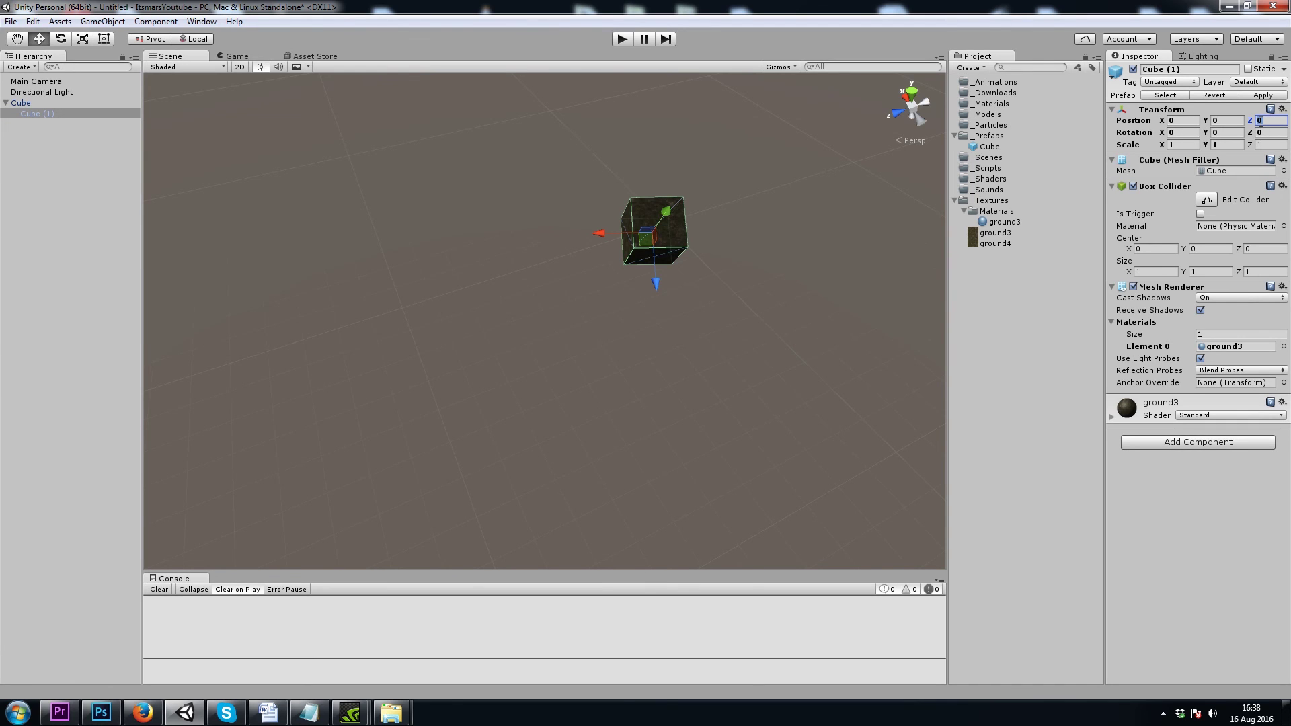
{"action": "type", "text": "-1"}
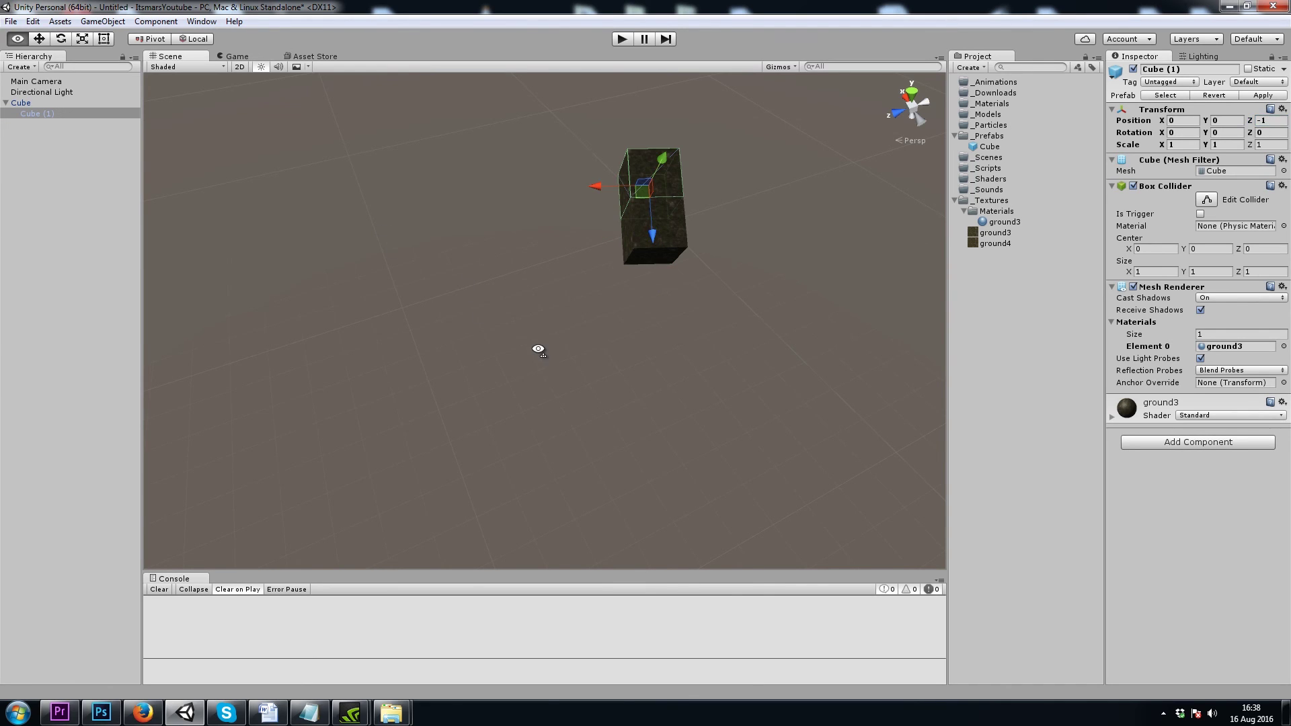
{"action": "left_click_drag", "start_coordinate": [536, 349], "coordinate": [746, 306], "text": "alt"}
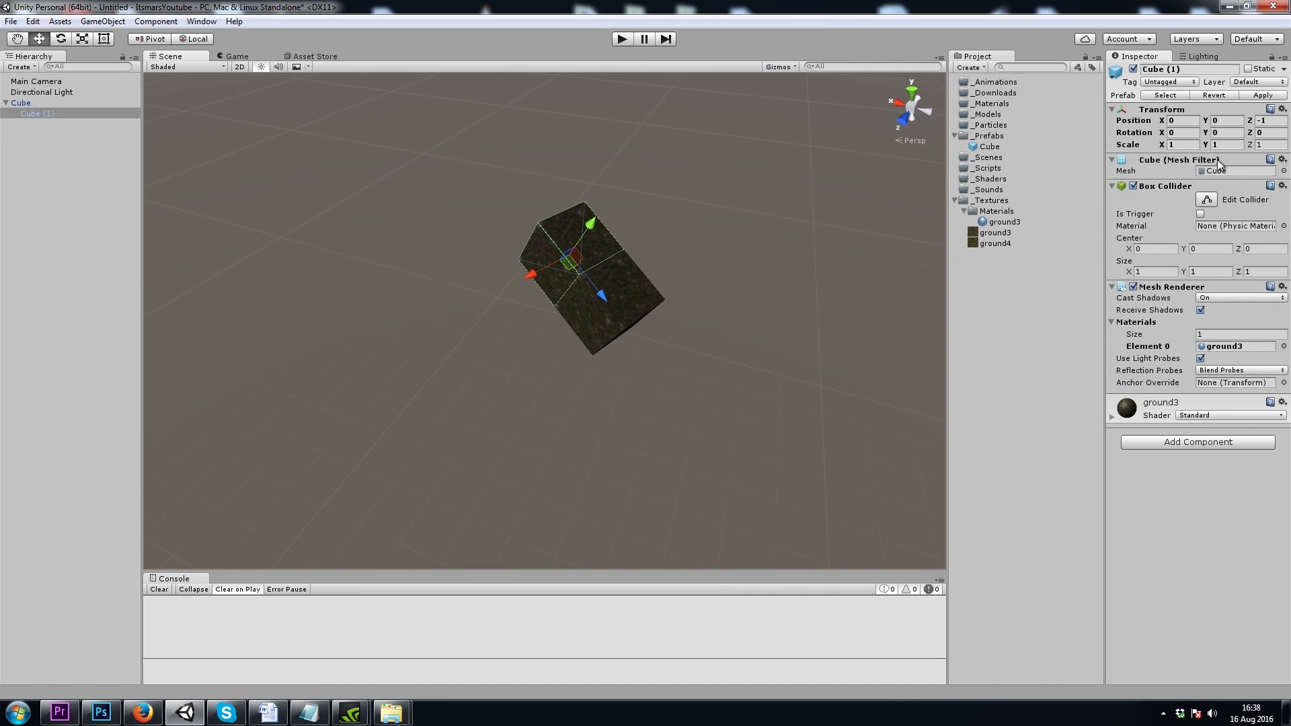
{"action": "left_click", "coordinate": [1270, 121]}
{"action": "type", "text": "-5"}
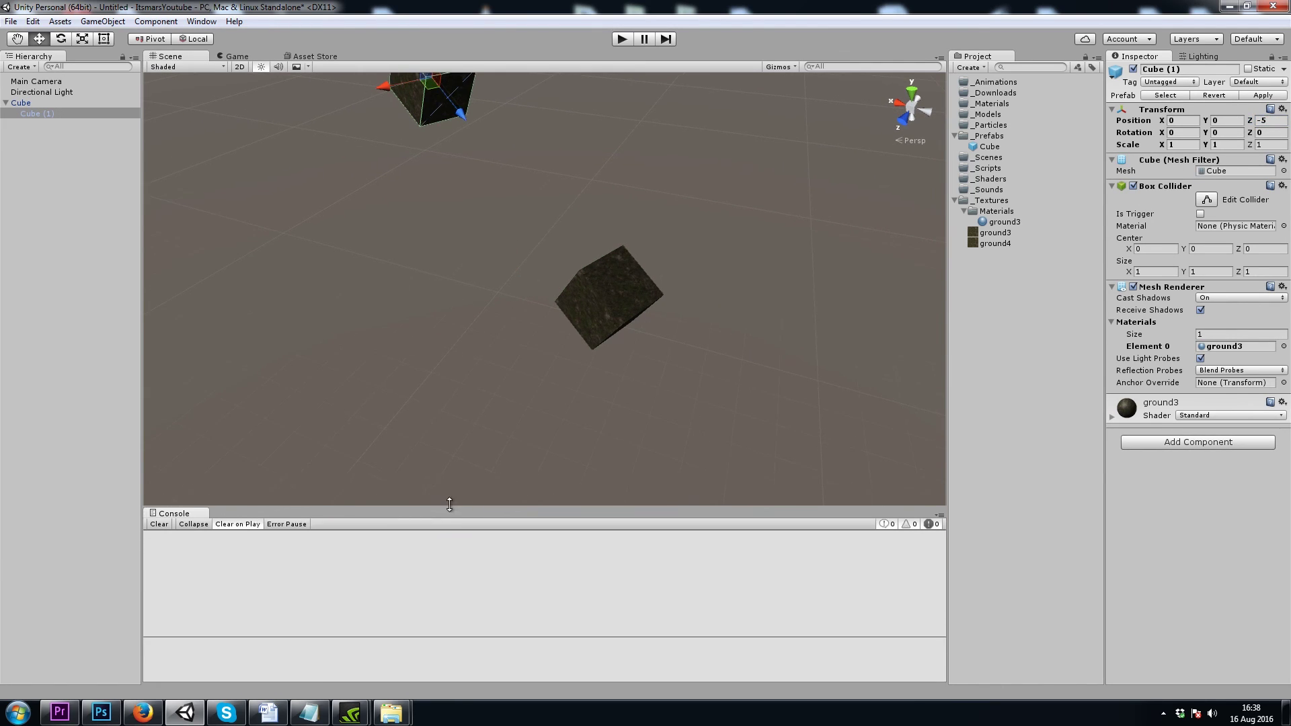
{"action": "left_click_drag", "start_coordinate": [605, 412], "coordinate": [643, 421], "text": "alt"}
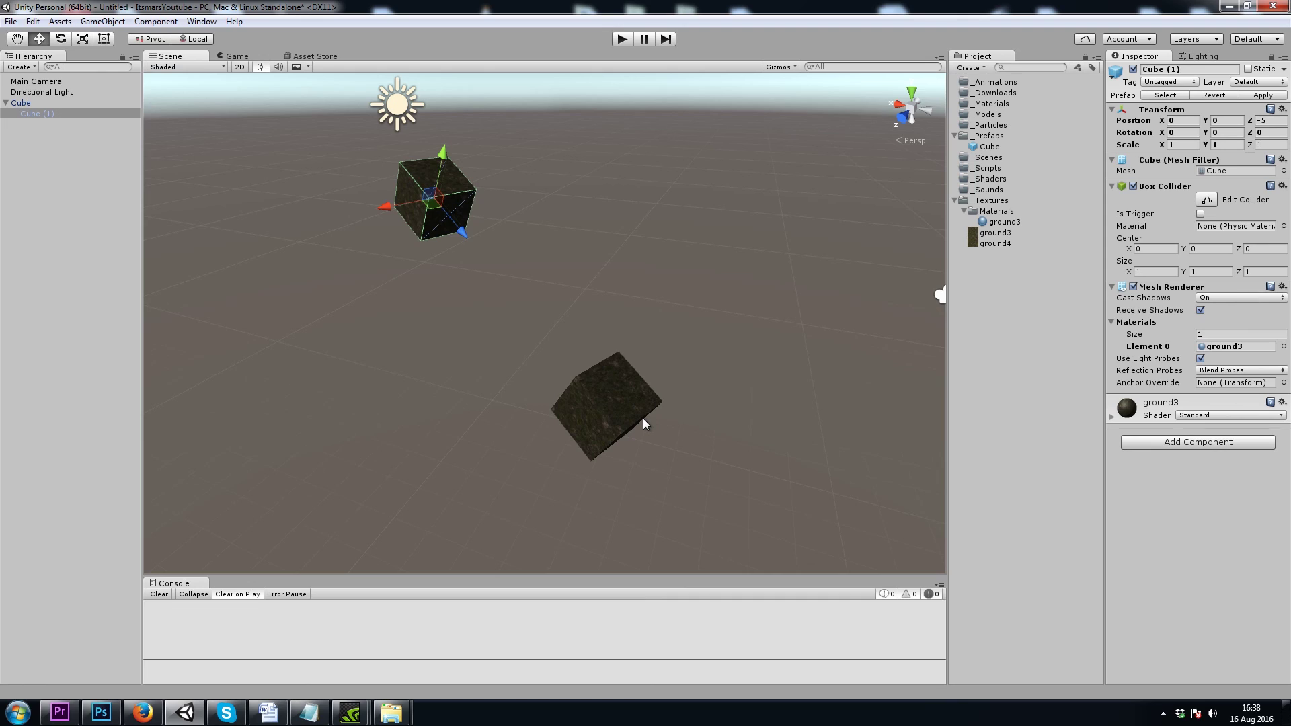